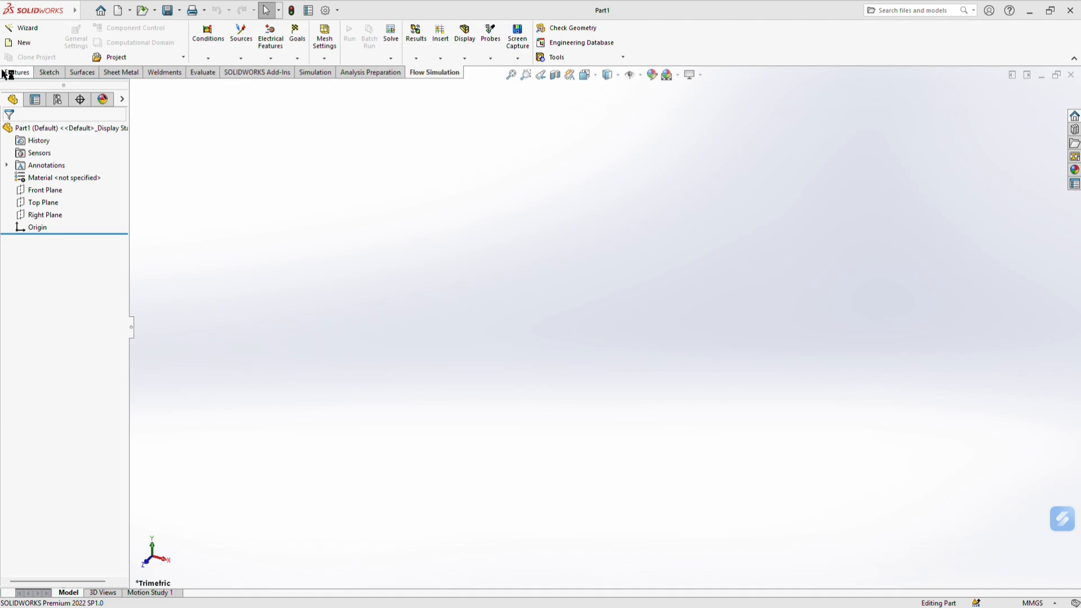
Start a new sketch on the Front Plane
left_click(49, 72)
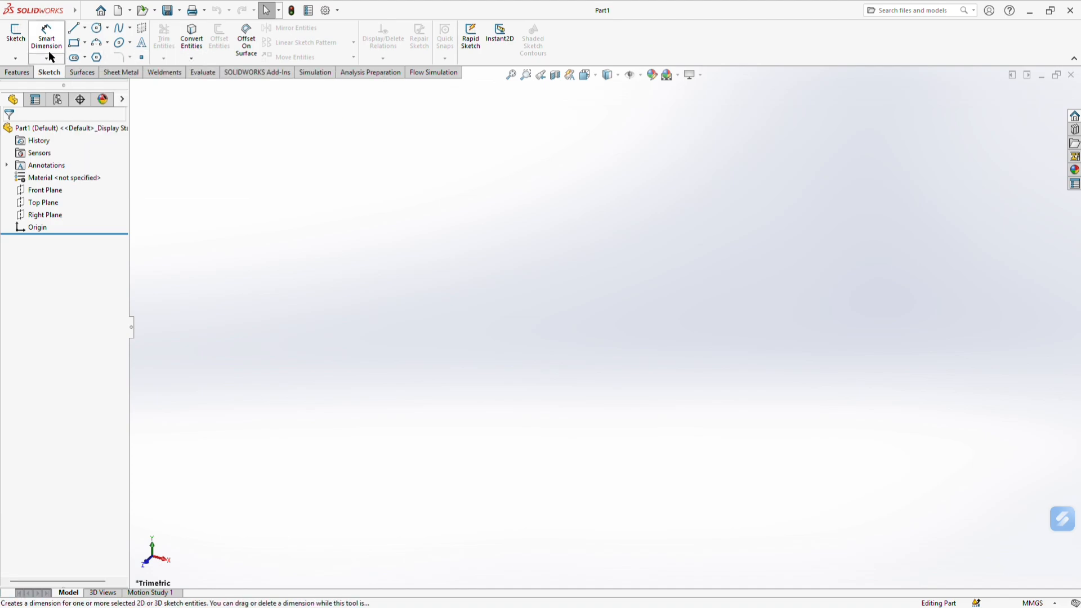
left_click(16, 33)
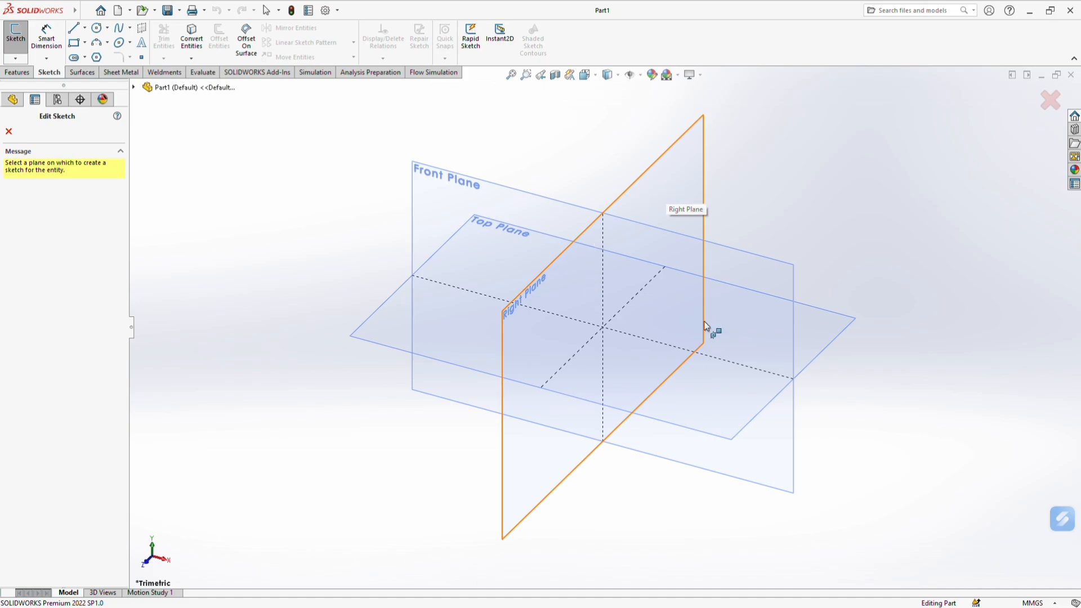
left_click(457, 181)
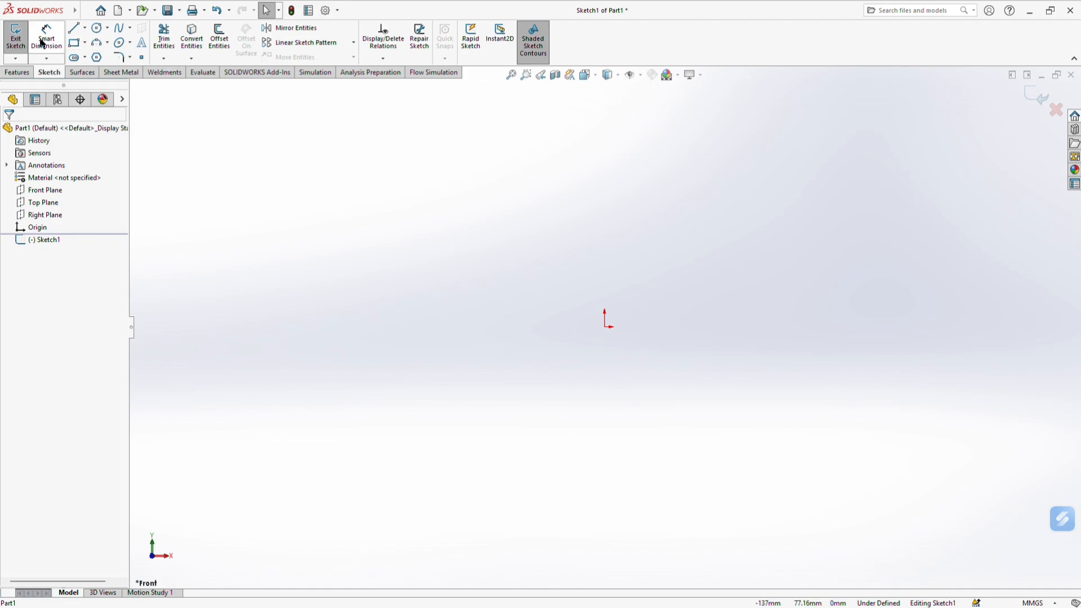
Sketch a center rectangle about 161 mm wide and 63 mm high on the origin, with construction lines from midpoints
left_click(84, 43)
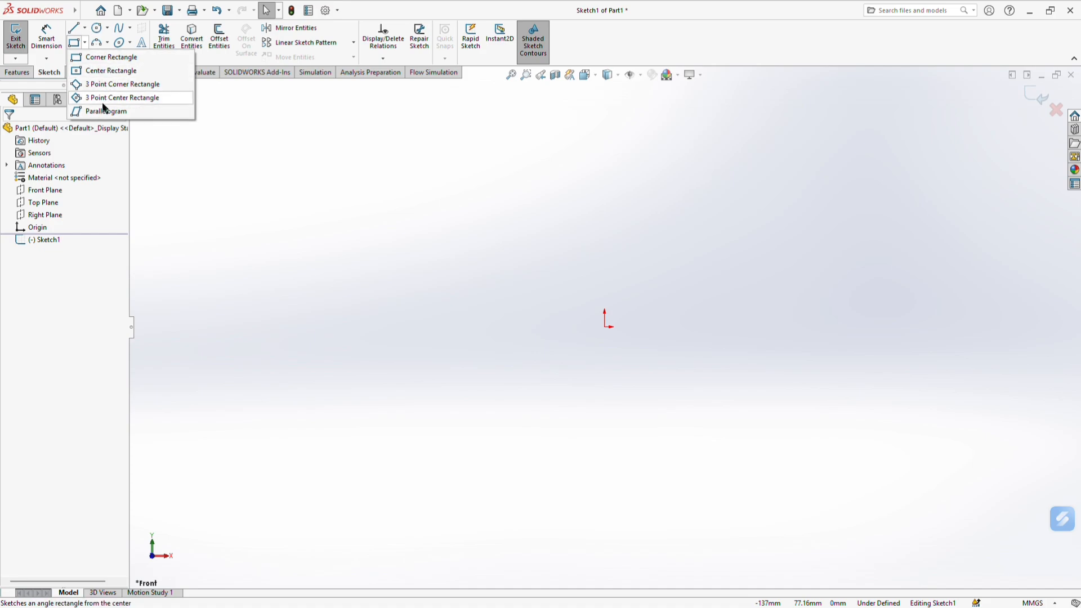
left_click(109, 71)
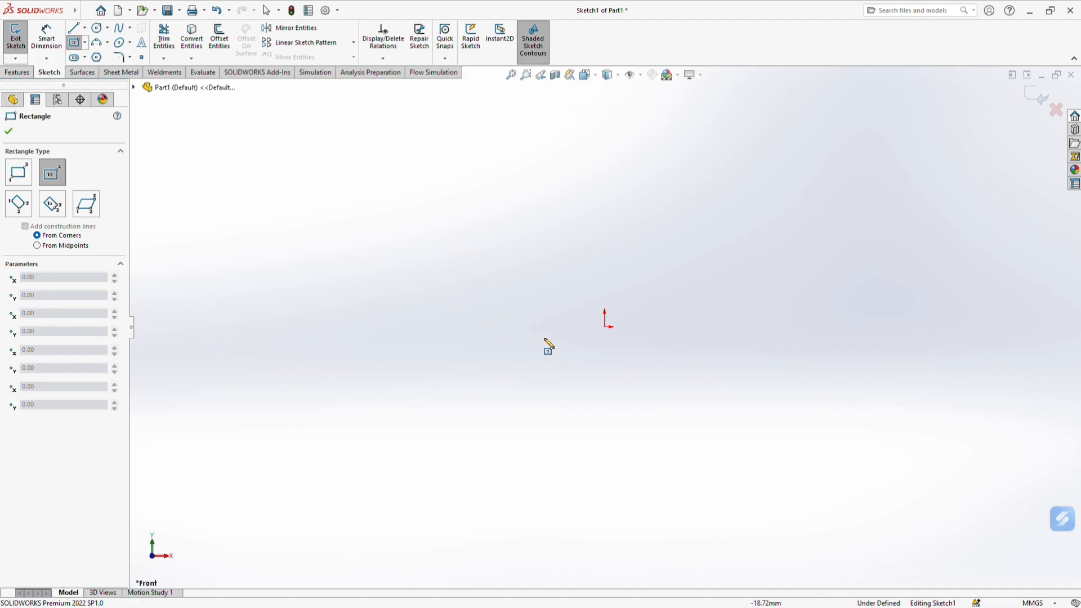
left_click(38, 245)
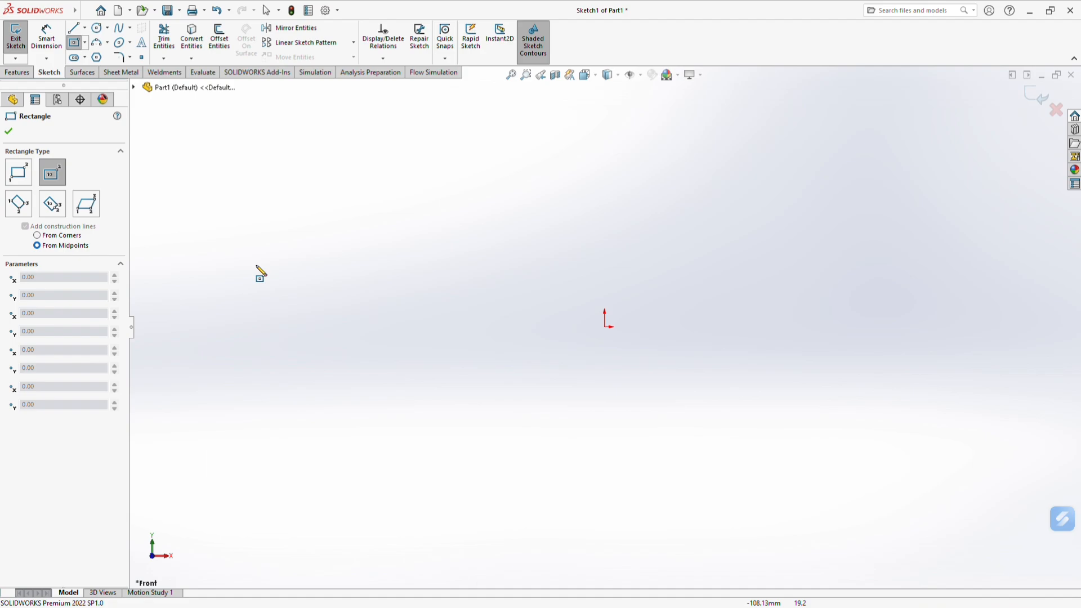
left_click(605, 327)
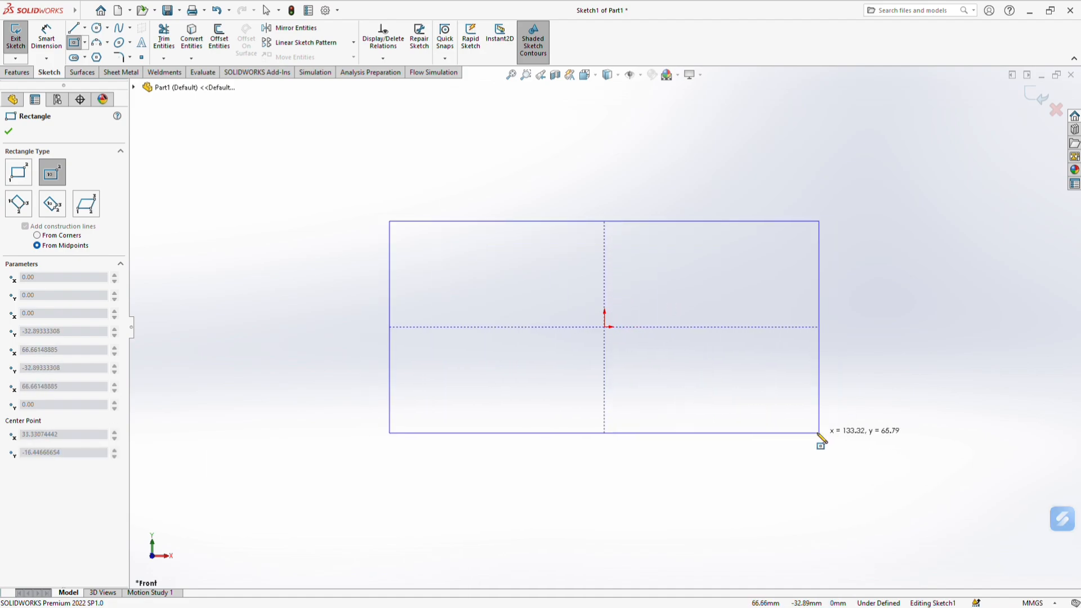
left_click(864, 430)
right_click(901, 276)
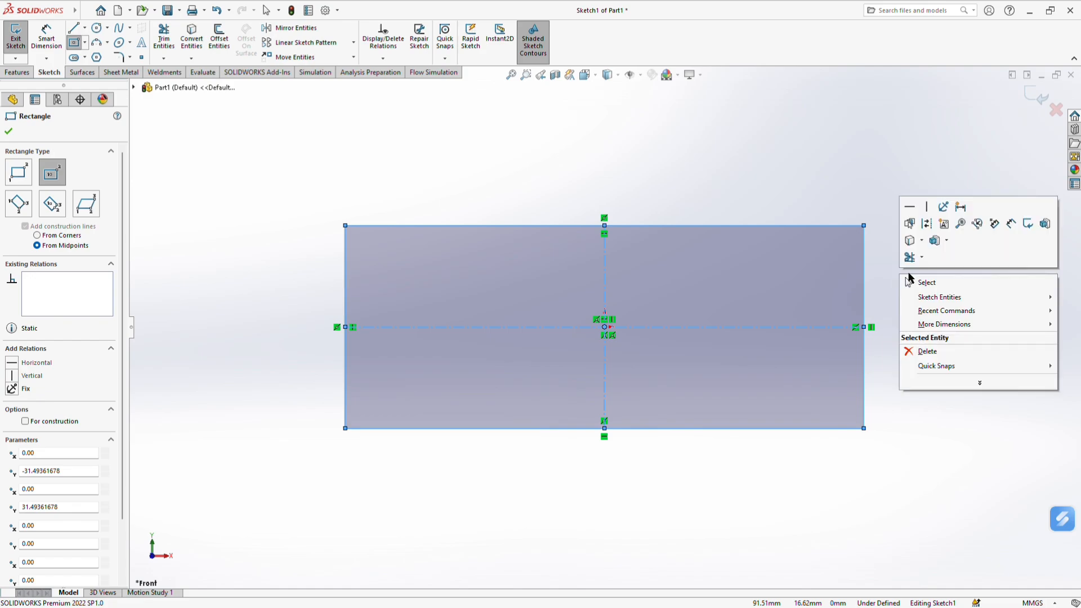
left_click(910, 281)
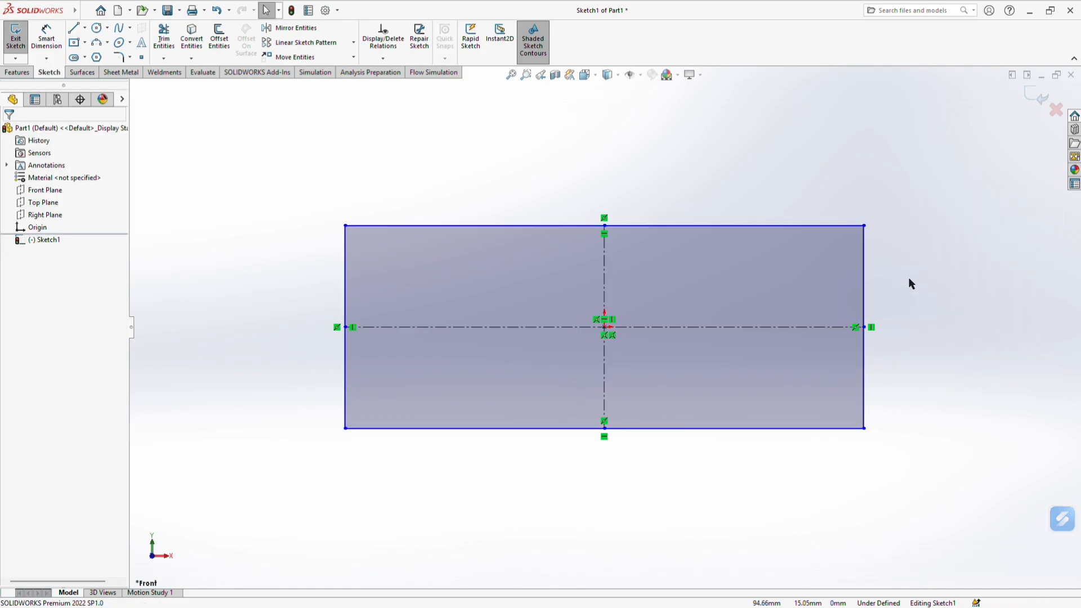
Dimension the rectangle 500 mm wide and 10 mm high
left_click(45, 53)
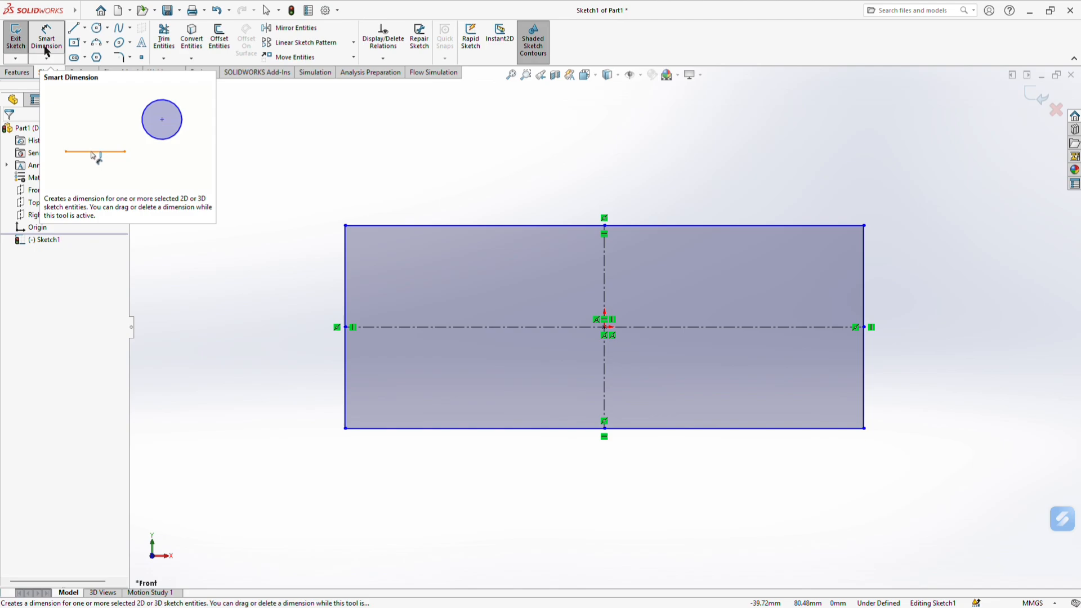
left_click(510, 226)
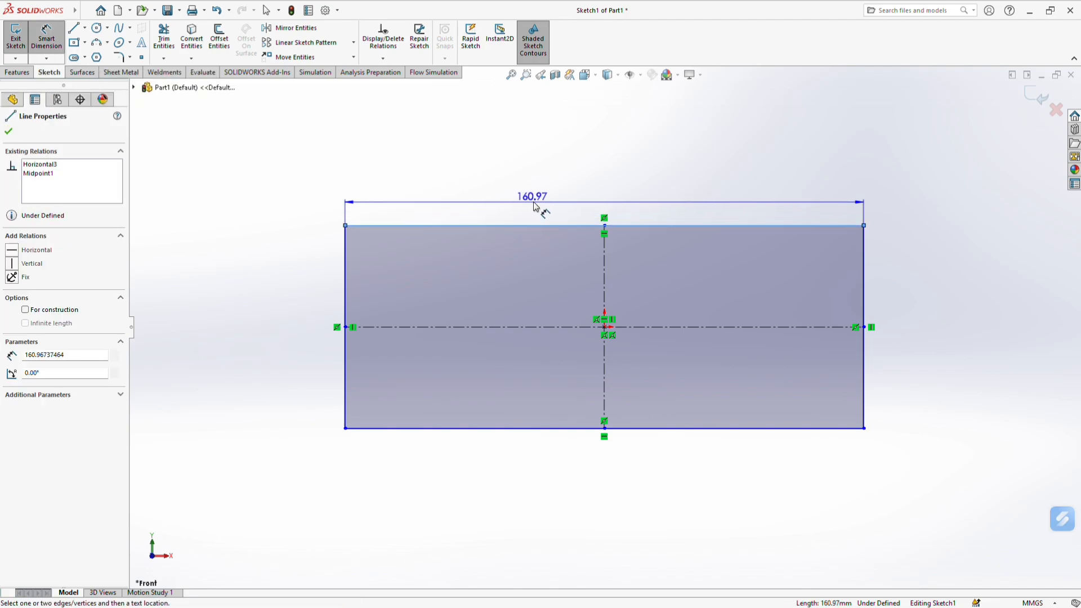
left_click(598, 200)
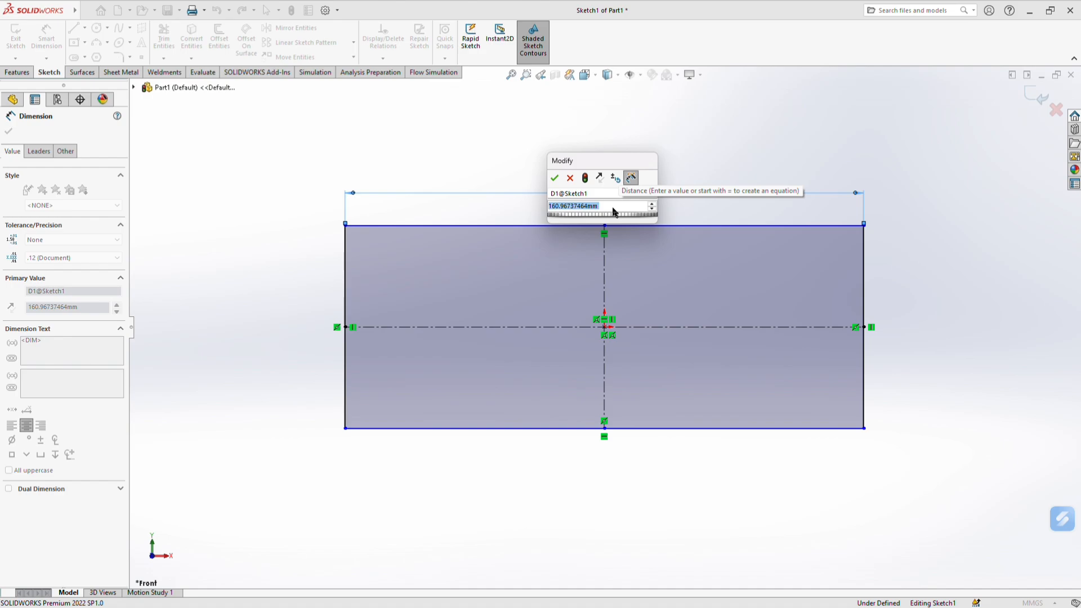
type("500")
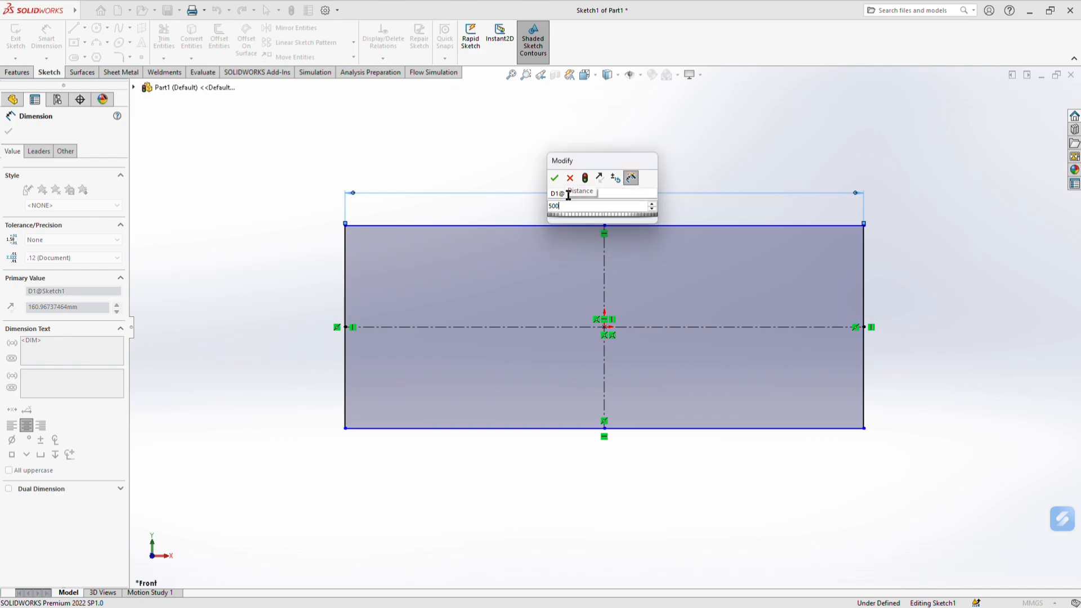
key("Return")
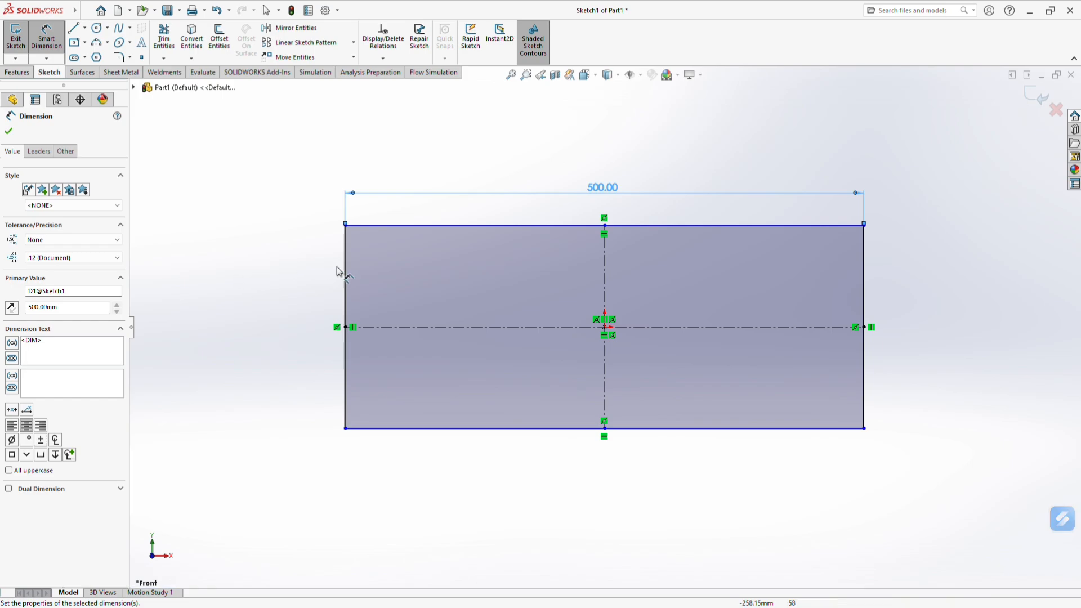
left_click(347, 268)
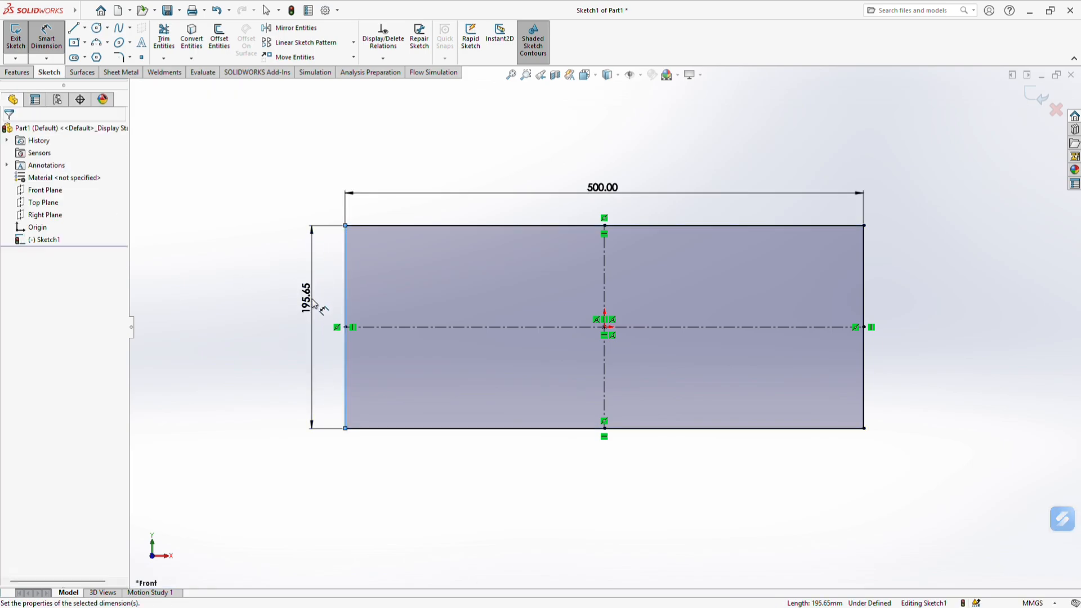
left_click(312, 298)
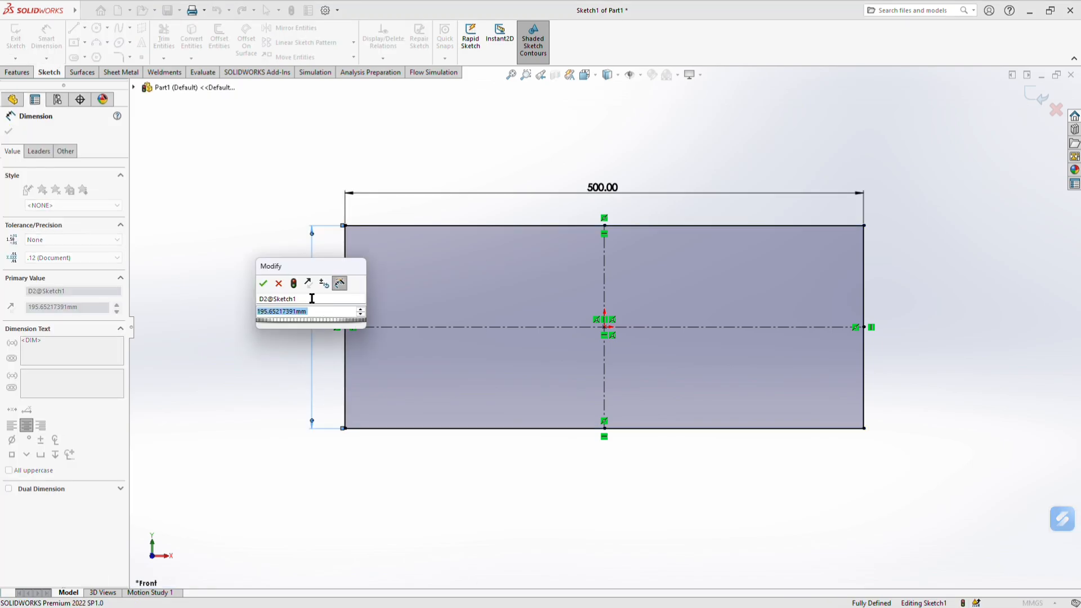
type("10")
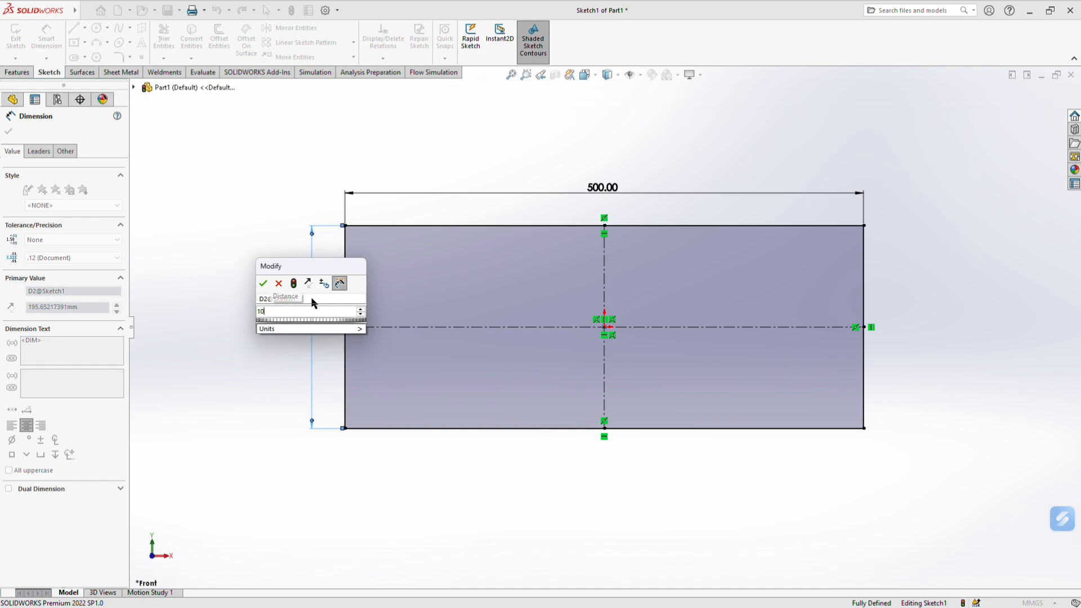
key("Return")
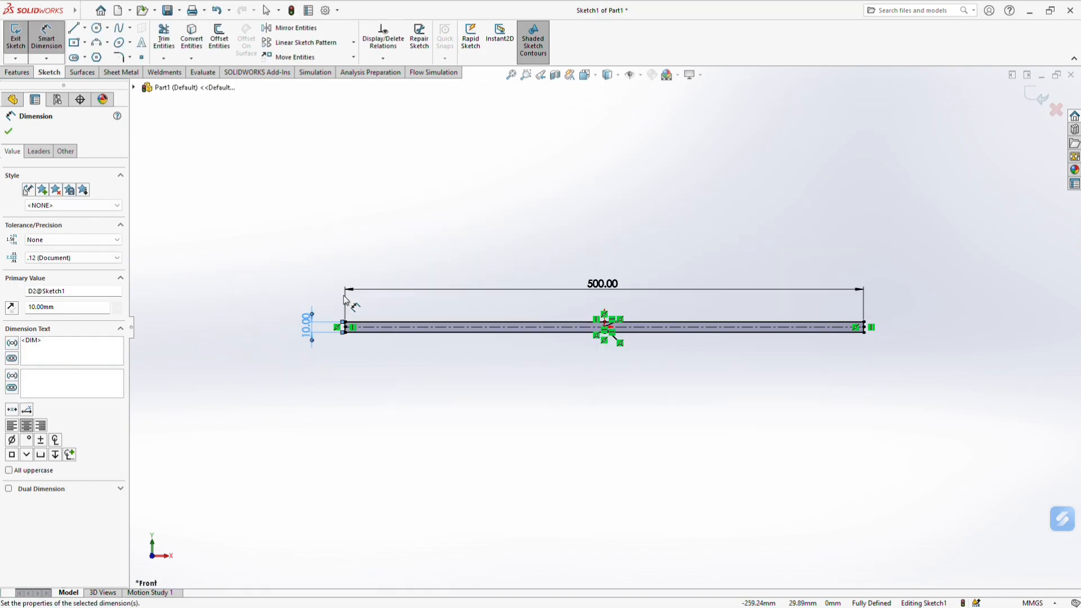
left_click(626, 405)
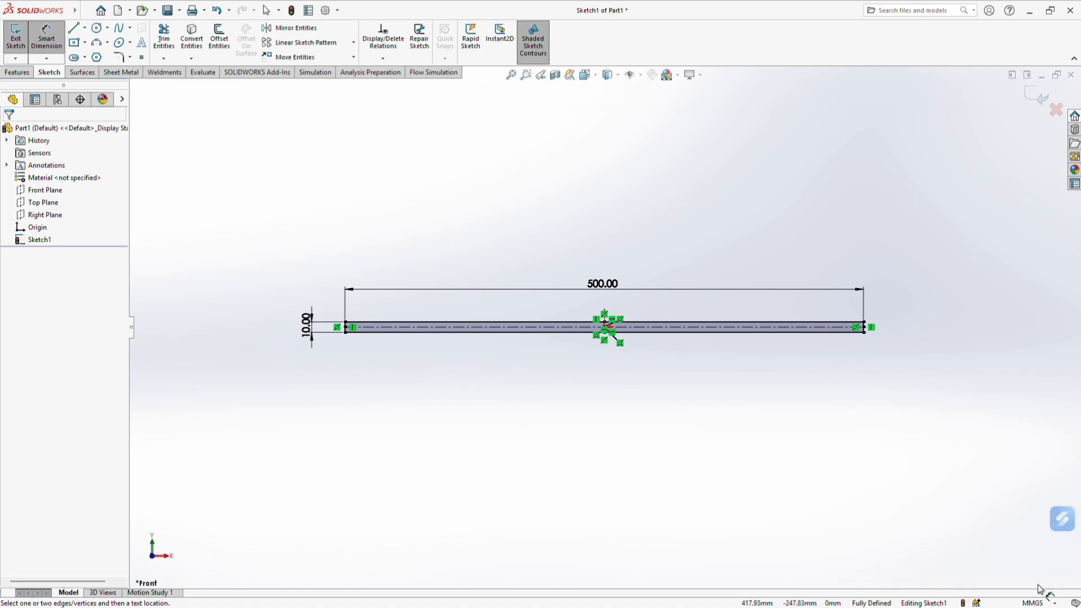
left_click(1050, 603)
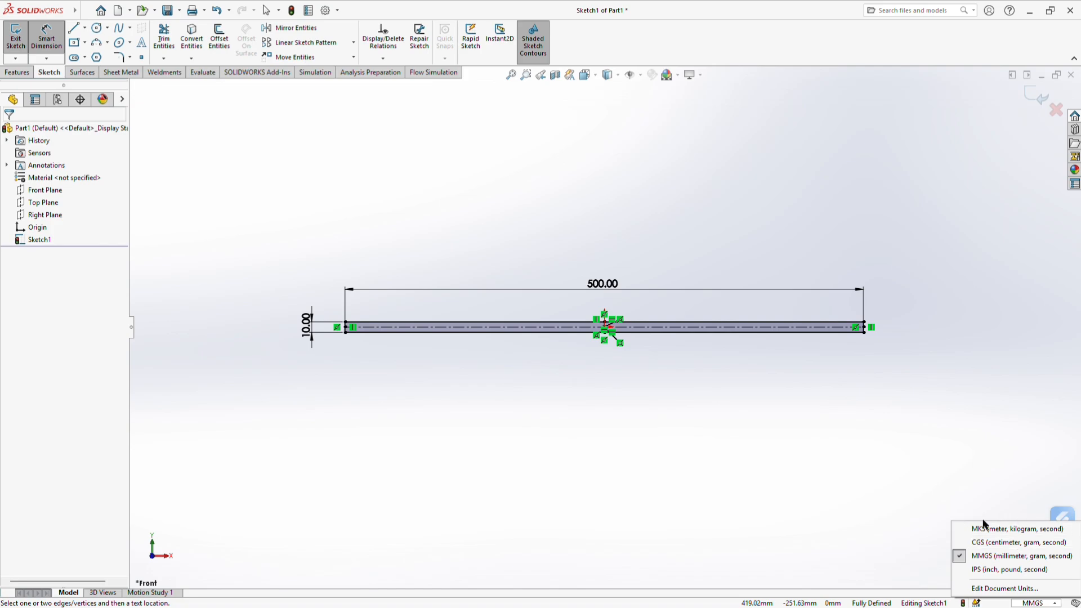
left_click(907, 471)
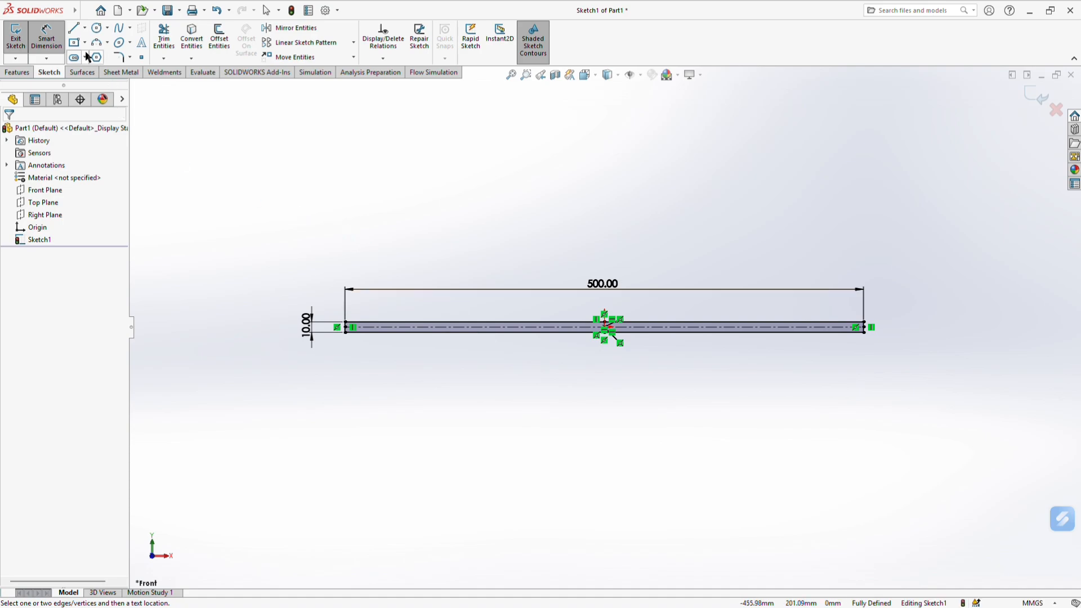
Sketch a corner rectangle about 20 mm wide and 144 mm tall down from the bar's lower edge, near its left end
left_click(49, 54)
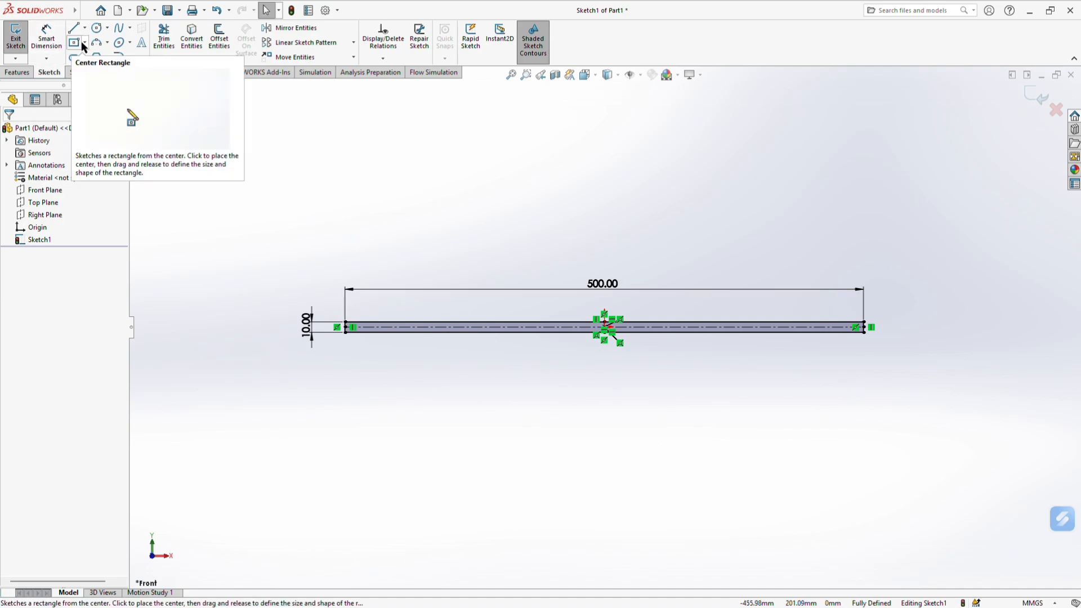
left_click(84, 43)
left_click(96, 55)
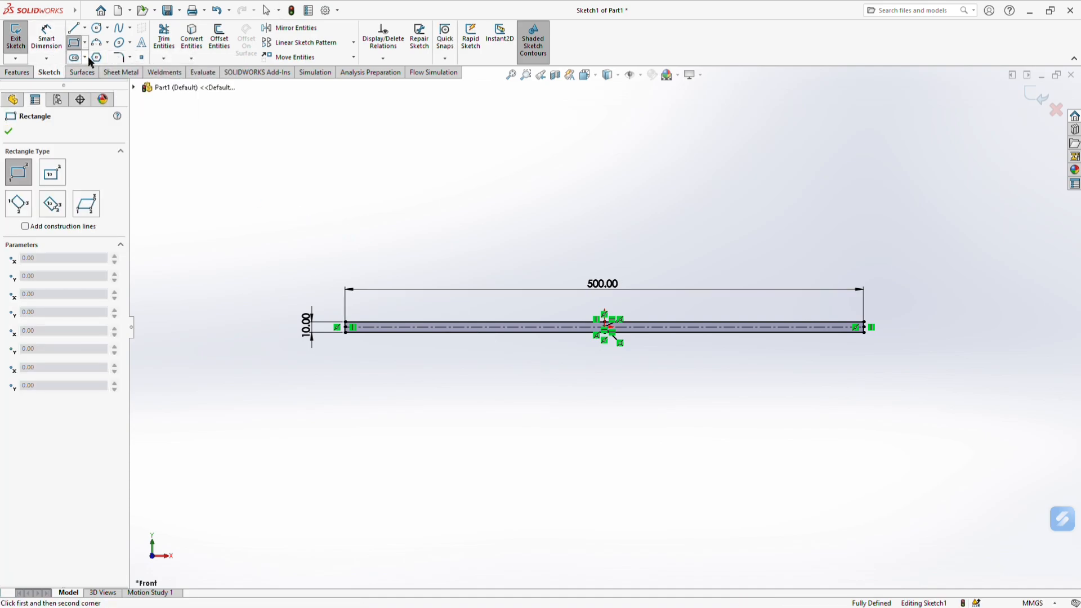
left_click(373, 332)
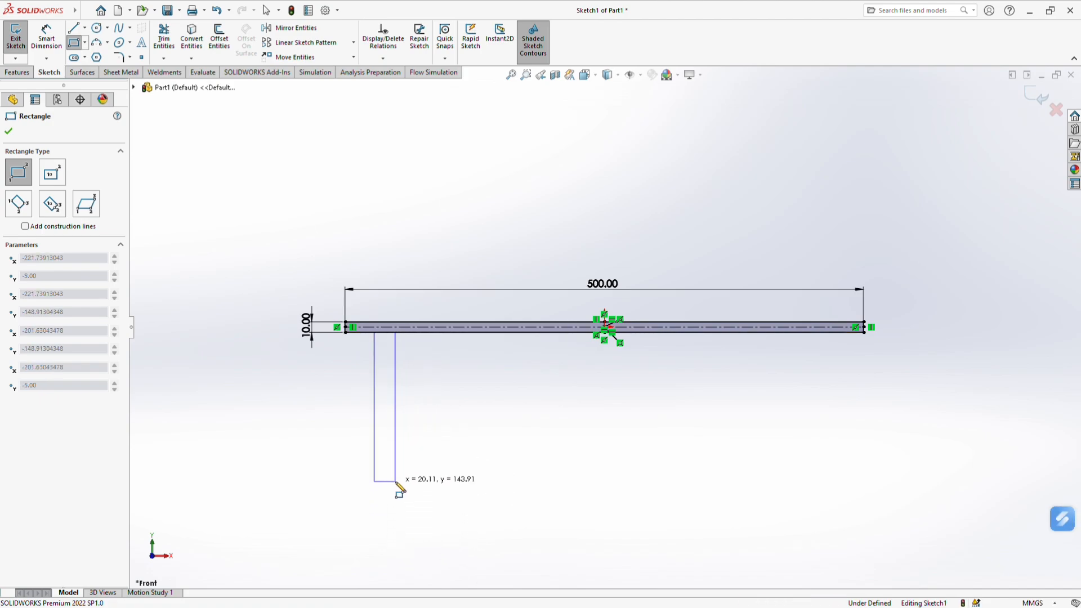
left_click(395, 482)
right_click(428, 394)
left_click(457, 429)
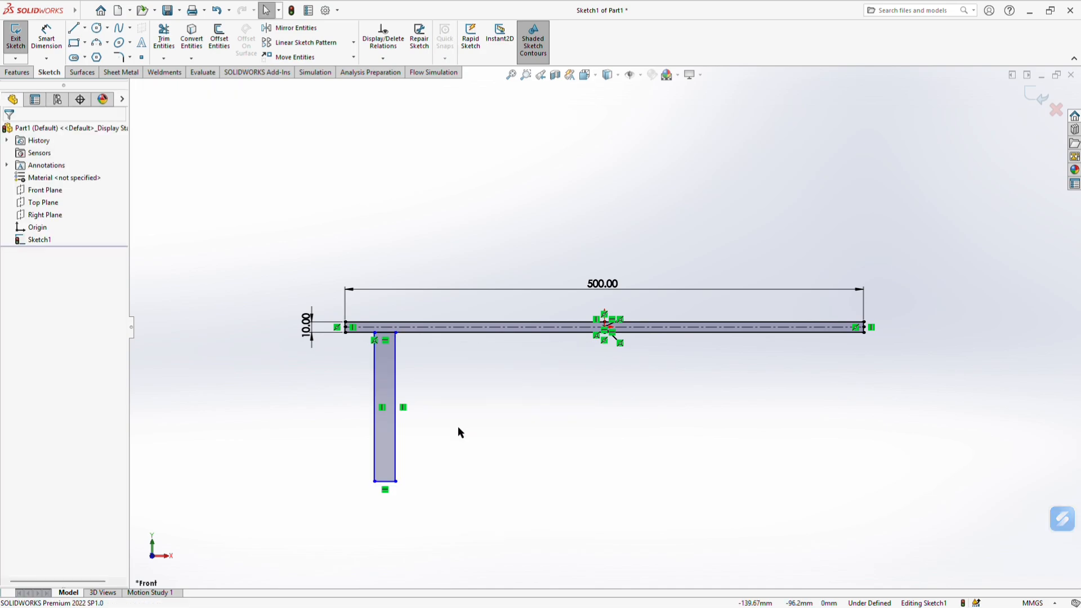
Dimension the vertical leg rectangle 120 mm tall and 20 mm wide
left_click(46, 37)
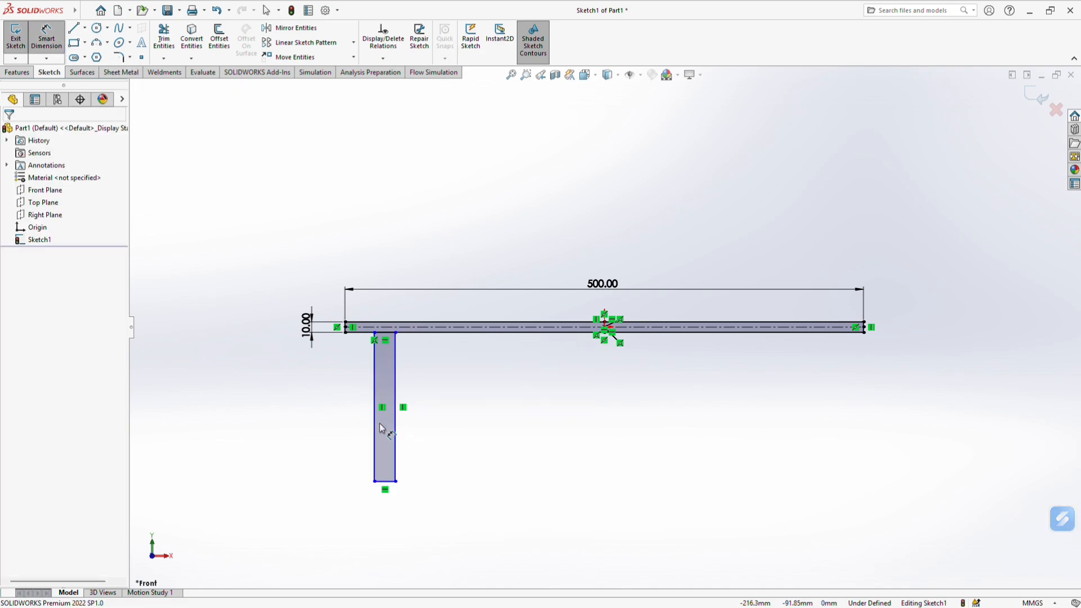
left_click(376, 430)
left_click(359, 427)
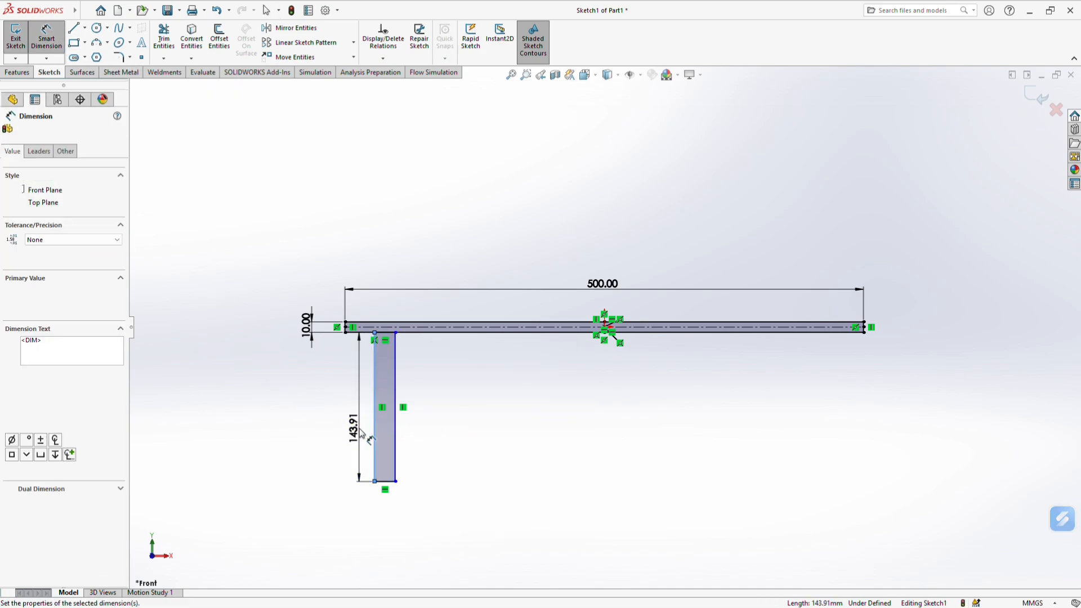
type("120")
key("Return")
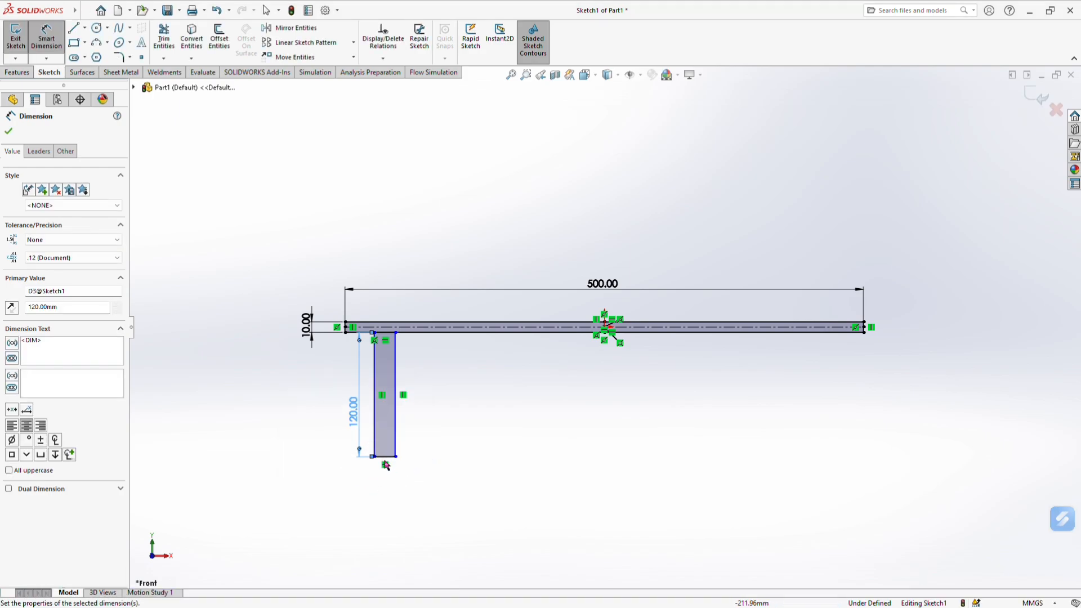
left_click(390, 456)
left_click(380, 494)
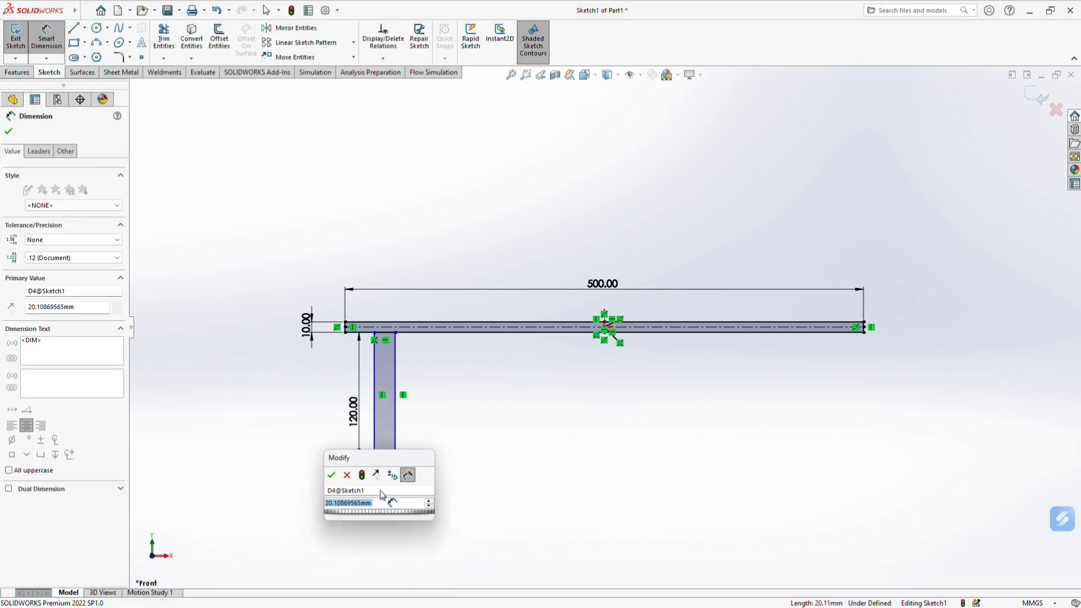
type("20")
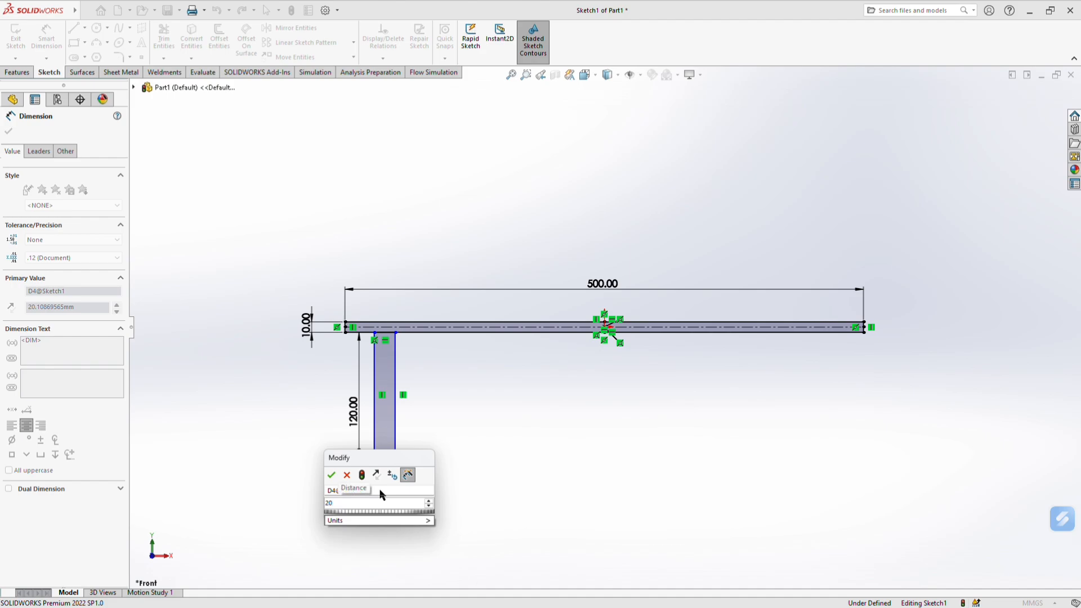
key("Return")
left_click(506, 474)
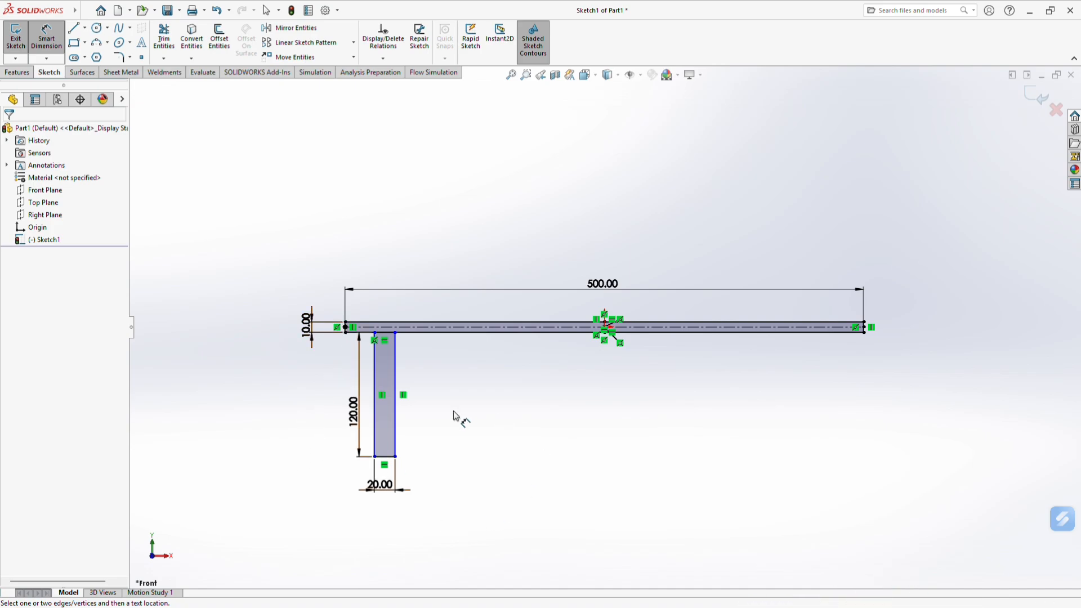
Dimension the horizontal distance from the leg's inner vertical edge to the origin as 200 mm
left_click(396, 373)
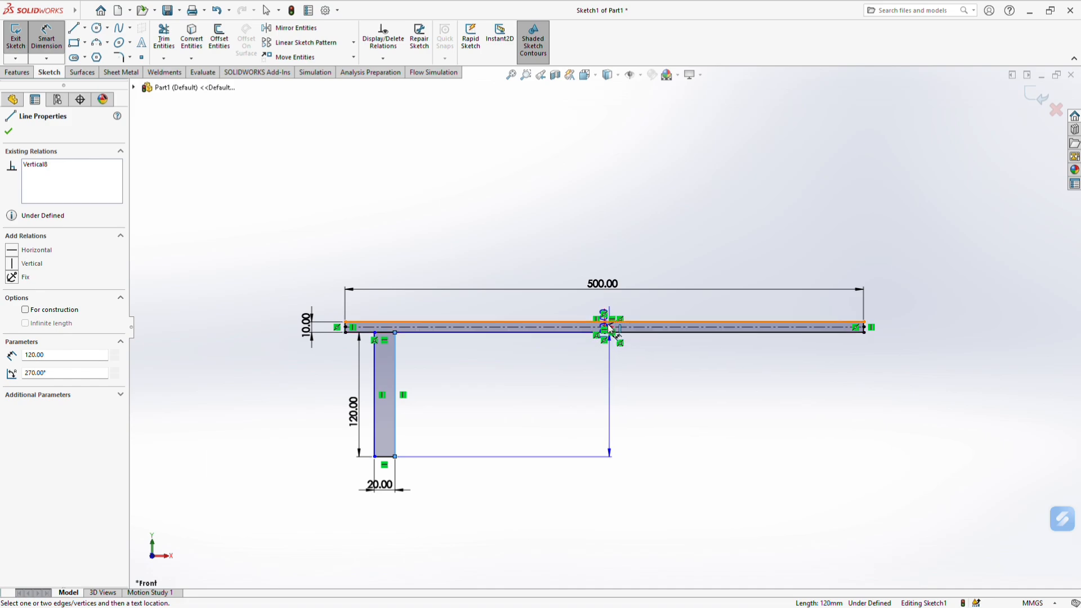
scroll(620, 355, "down", 3)
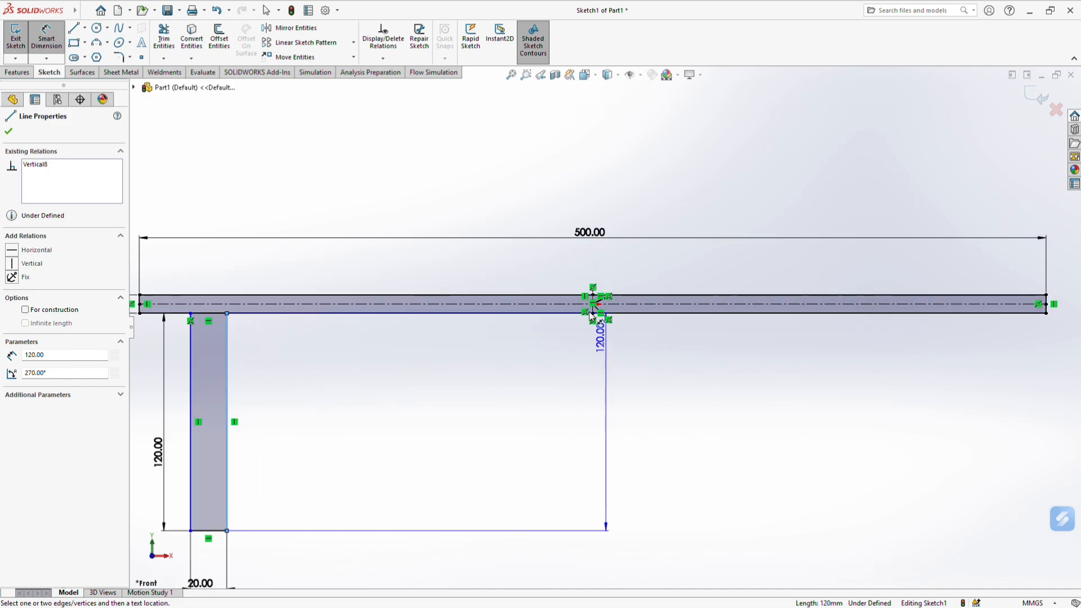
scroll(591, 315, "down", 3)
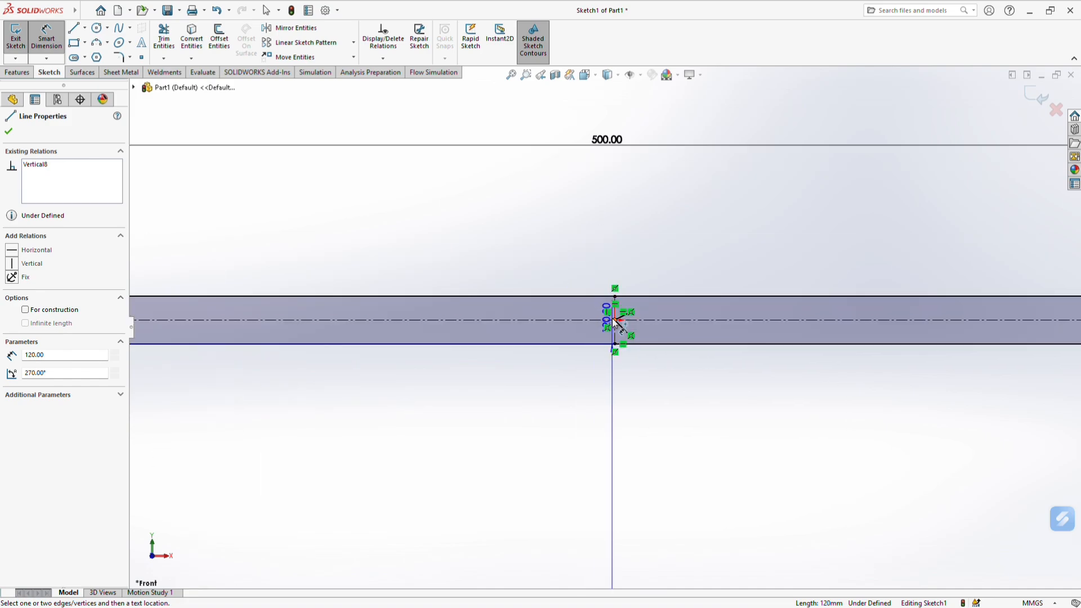
left_click(612, 319)
scroll(586, 369, "up", 5)
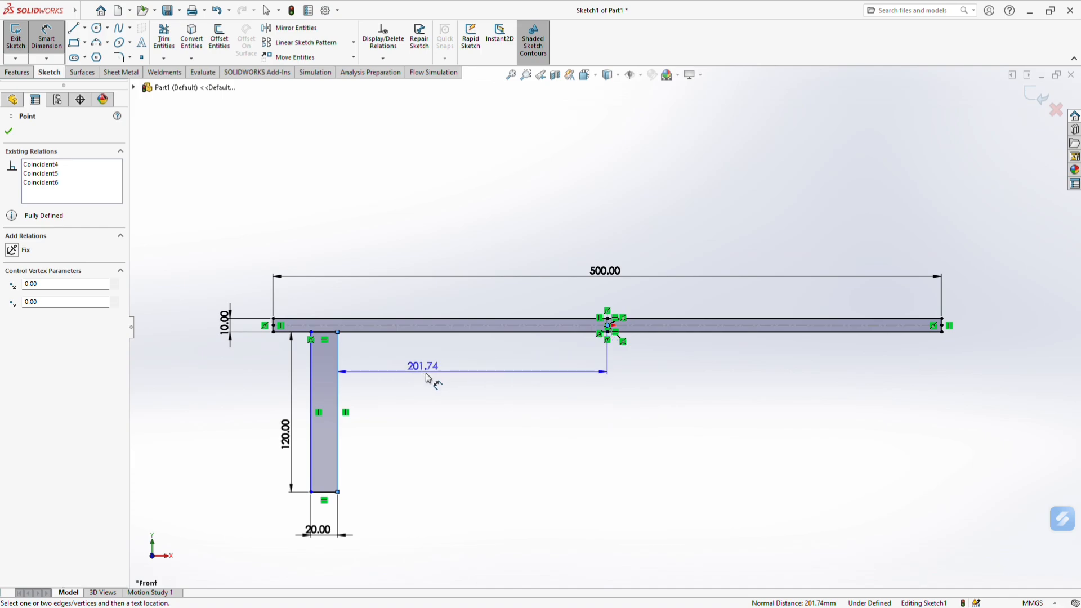
left_click(442, 381)
type("2")
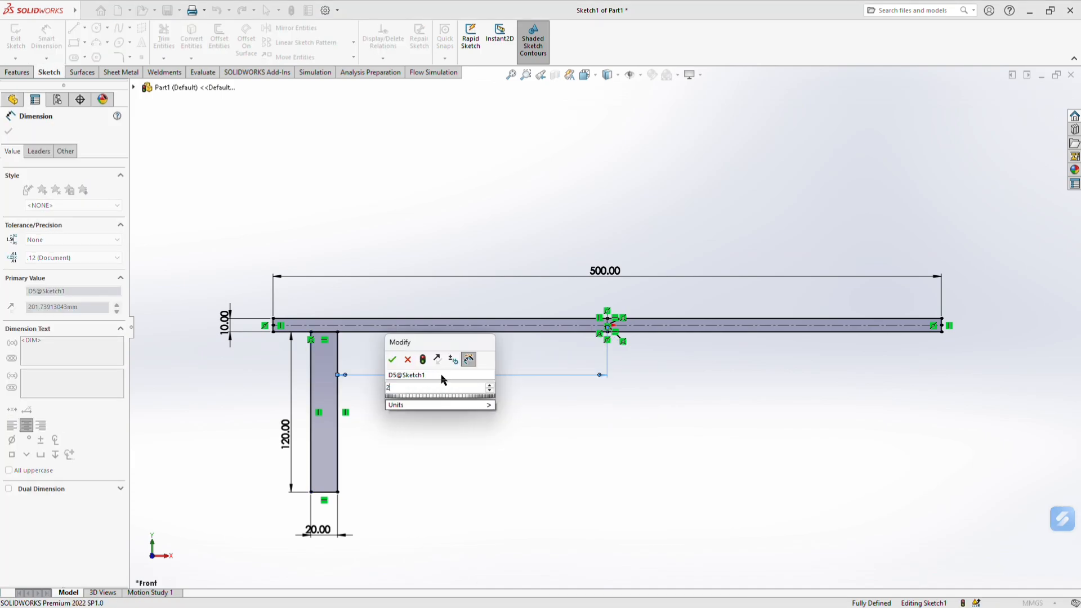
type("00")
key("Return")
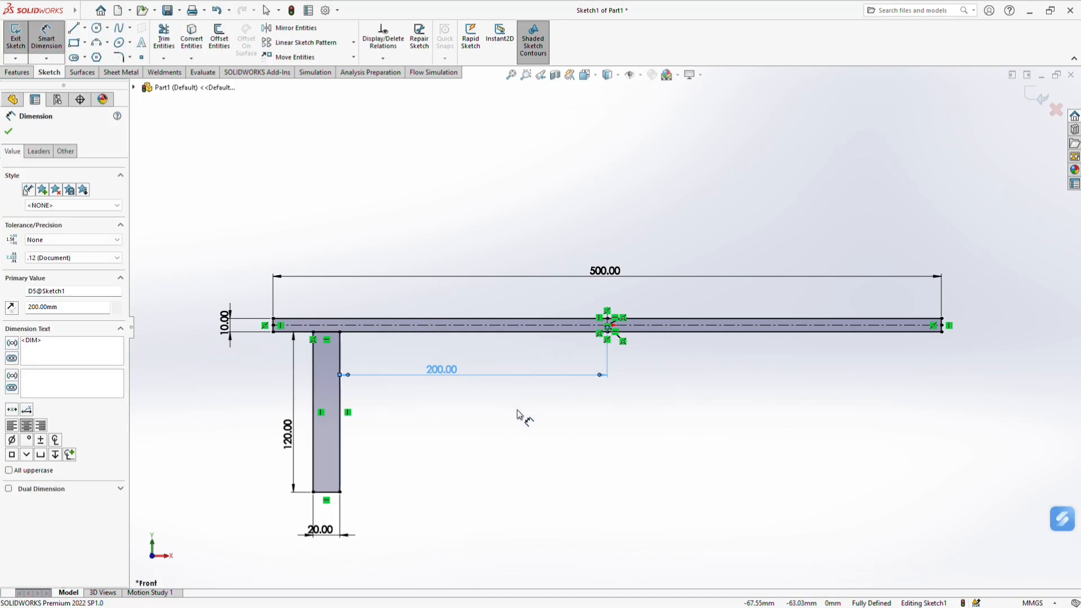
key("Escape")
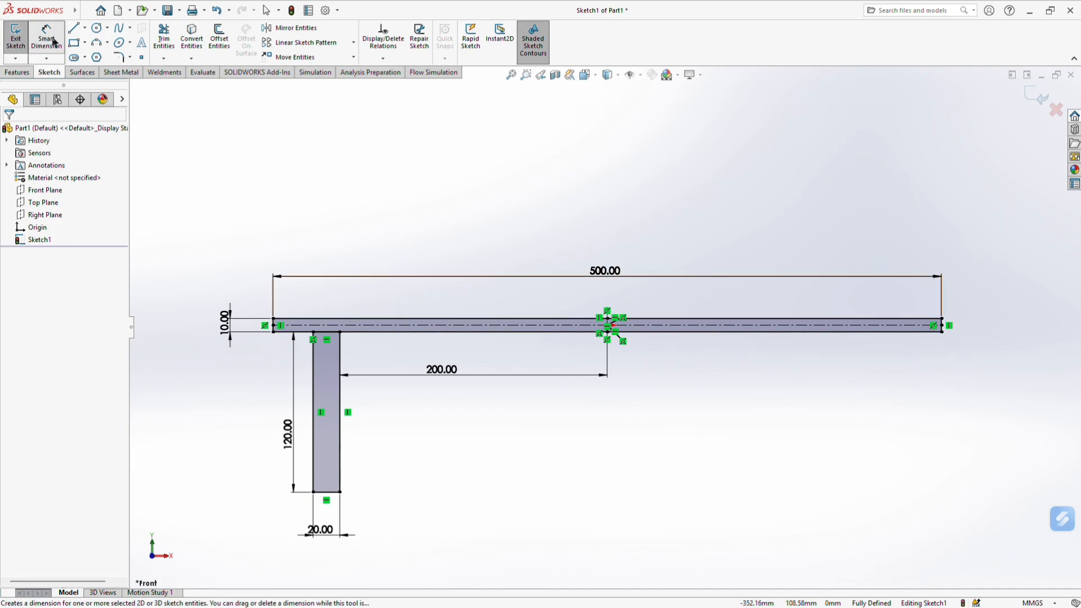
key("Escape")
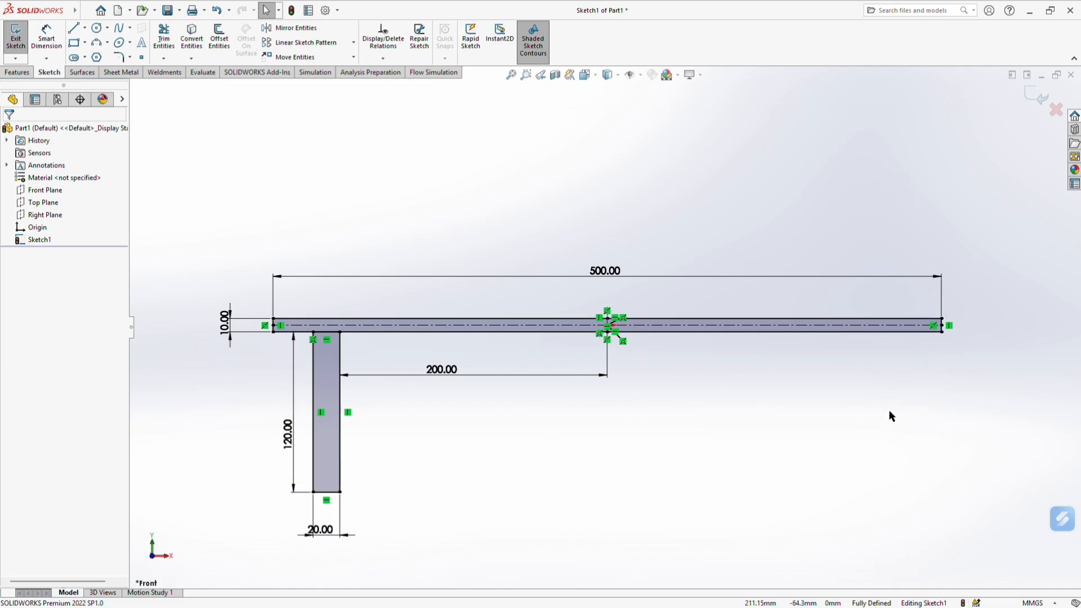
Mirror the four lines of the leg rectangle about the Right Plane, keeping the original leg
left_click(276, 28)
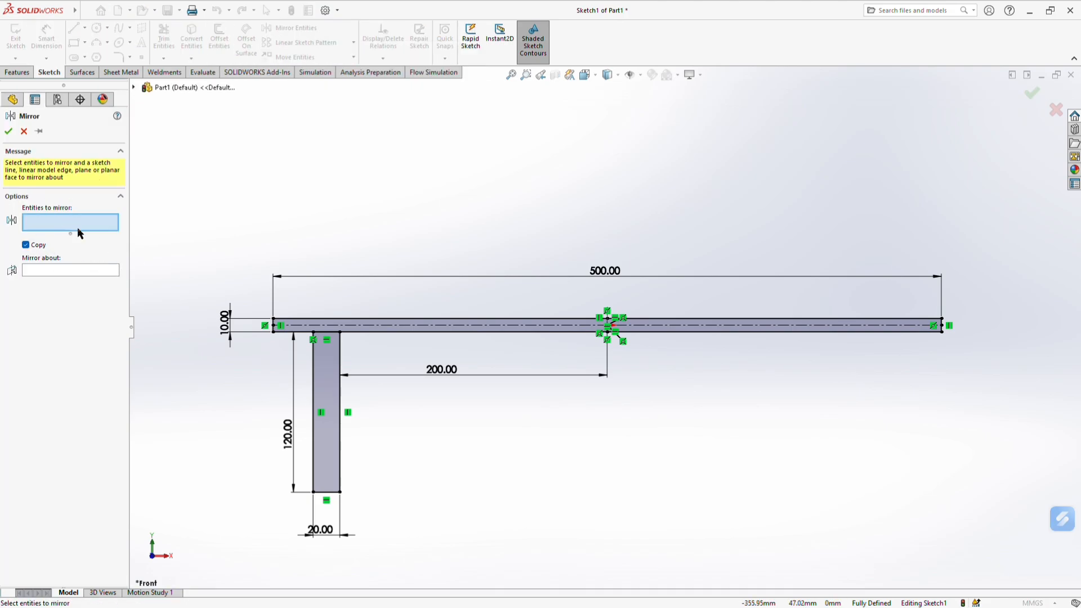
left_click_drag(295, 300, 359, 511)
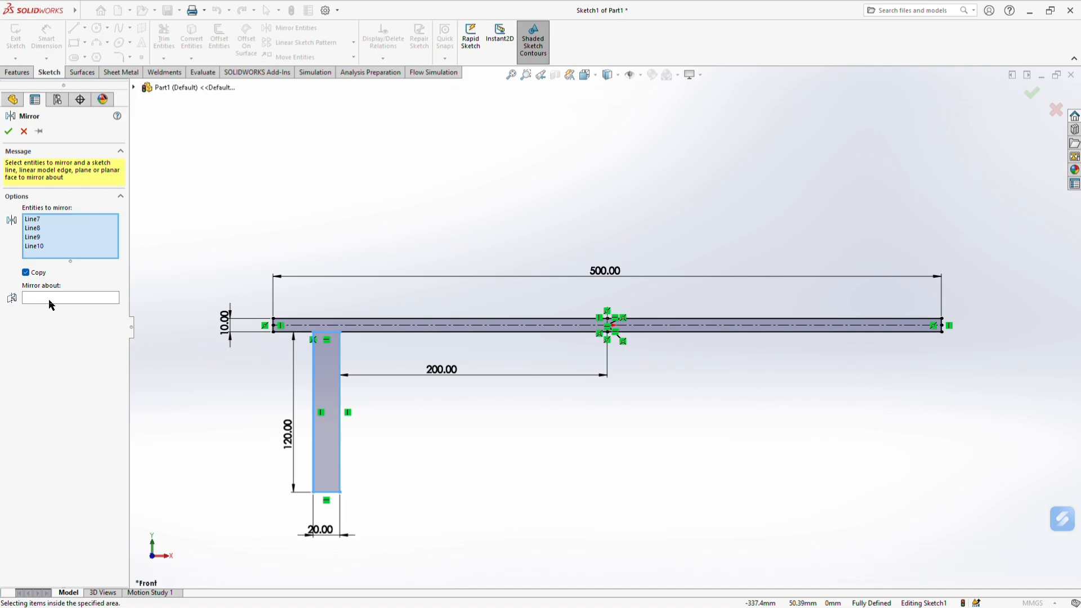
left_click(68, 298)
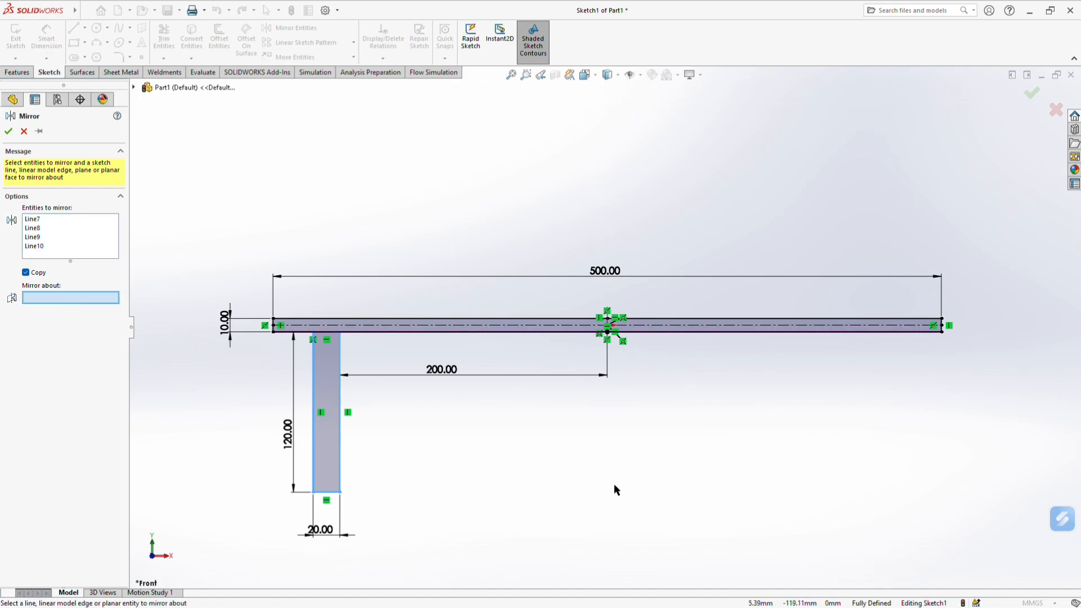
left_click(135, 88)
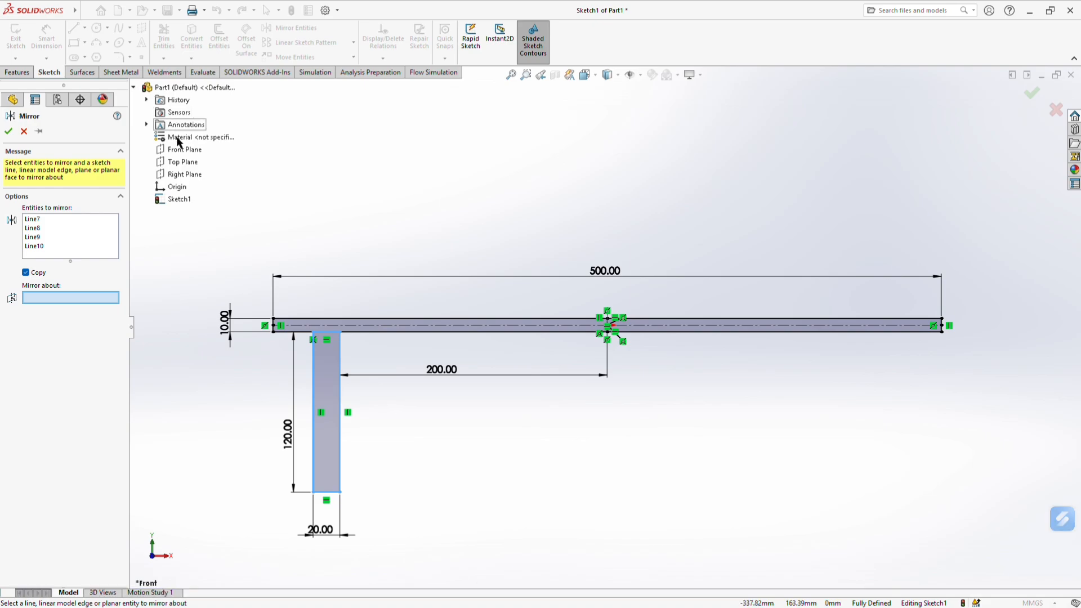
left_click(184, 175)
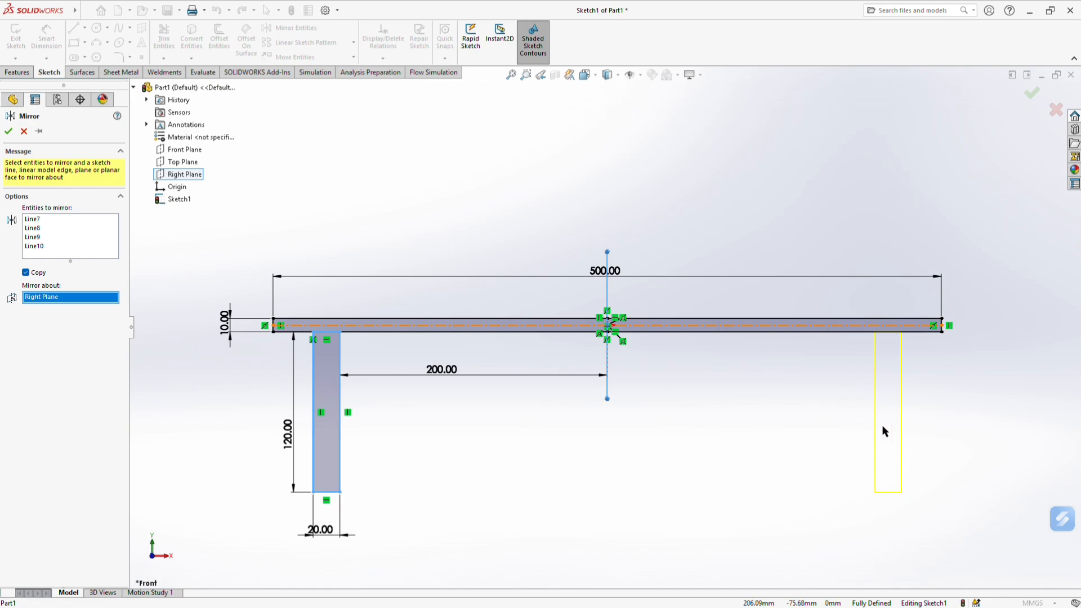
left_click(9, 132)
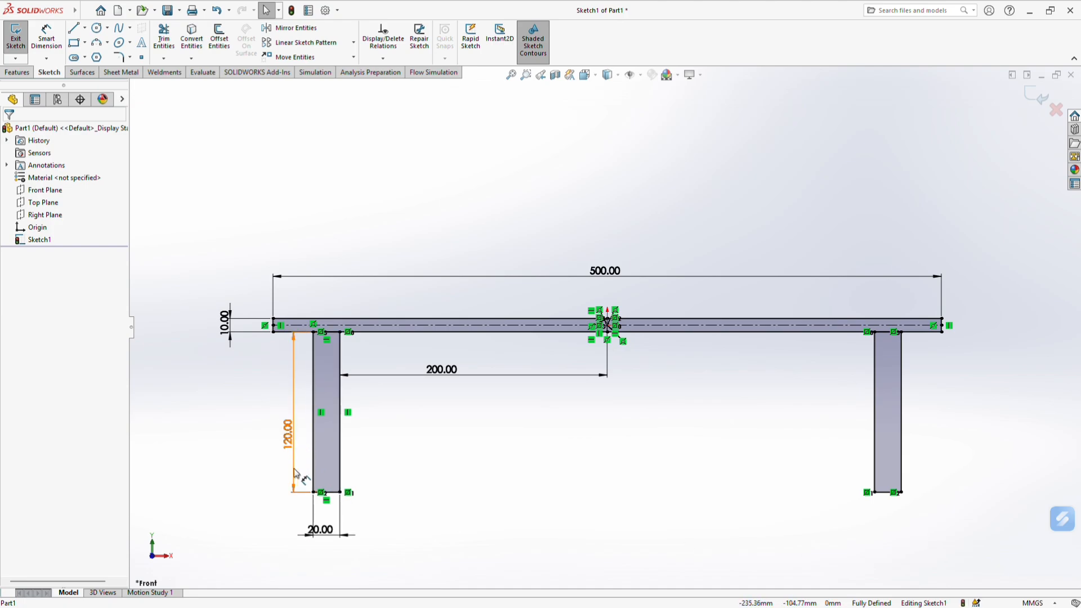
Set the original leg's width dimension to 15 mm
double_click(324, 526)
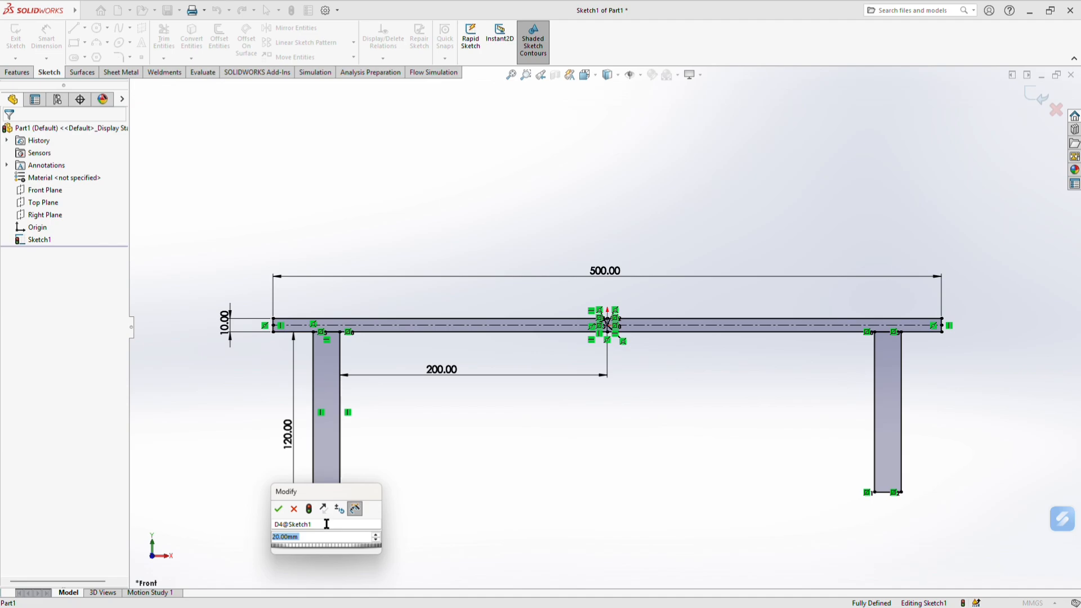
type("15")
key("Return")
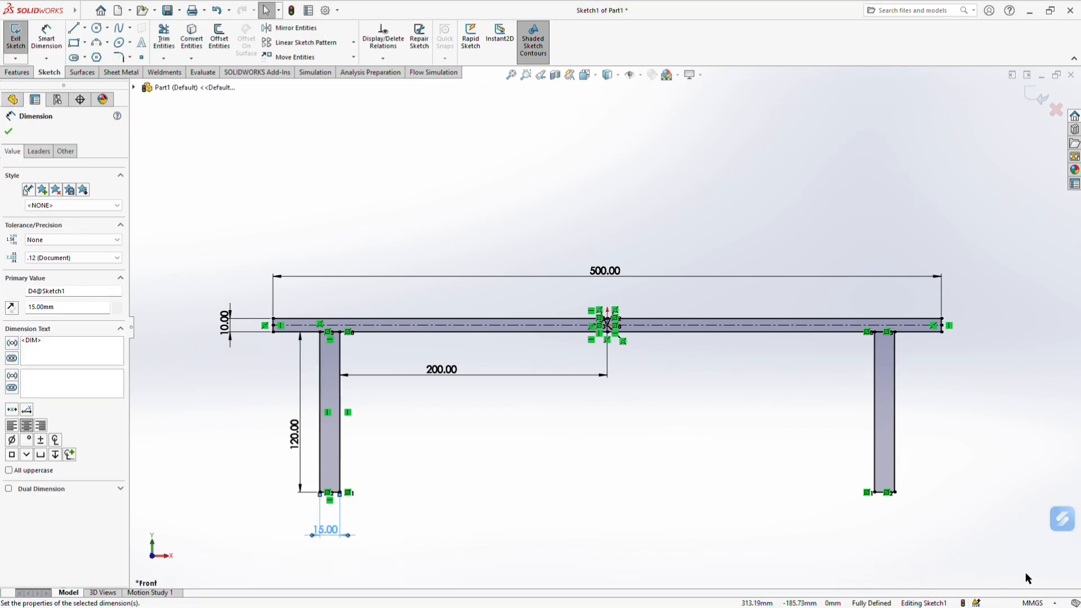
left_click(856, 509)
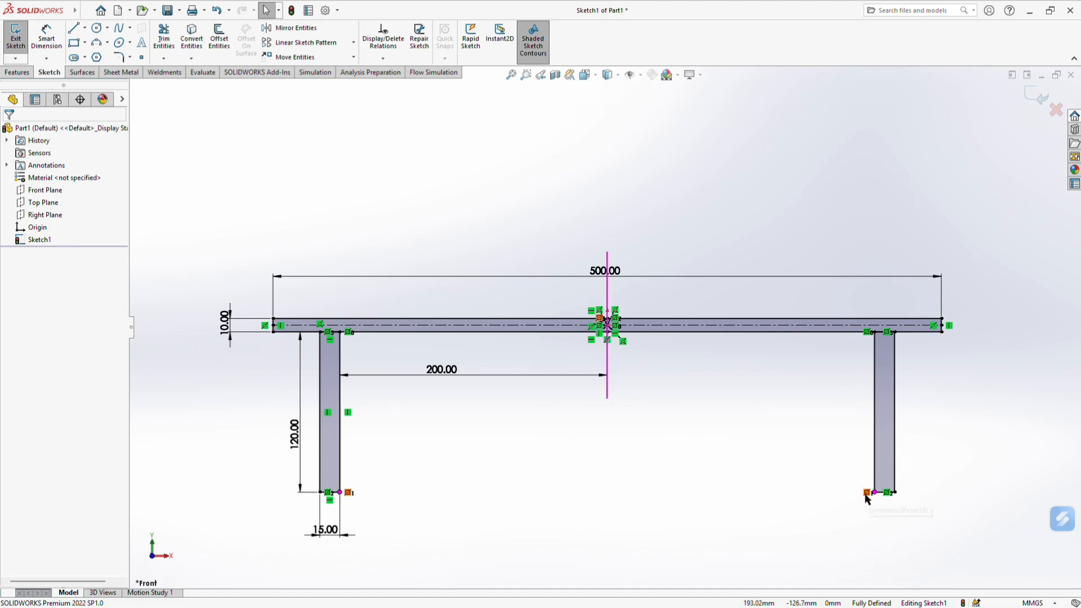
Set the original leg's width dimension back to 20 mm
double_click(325, 529)
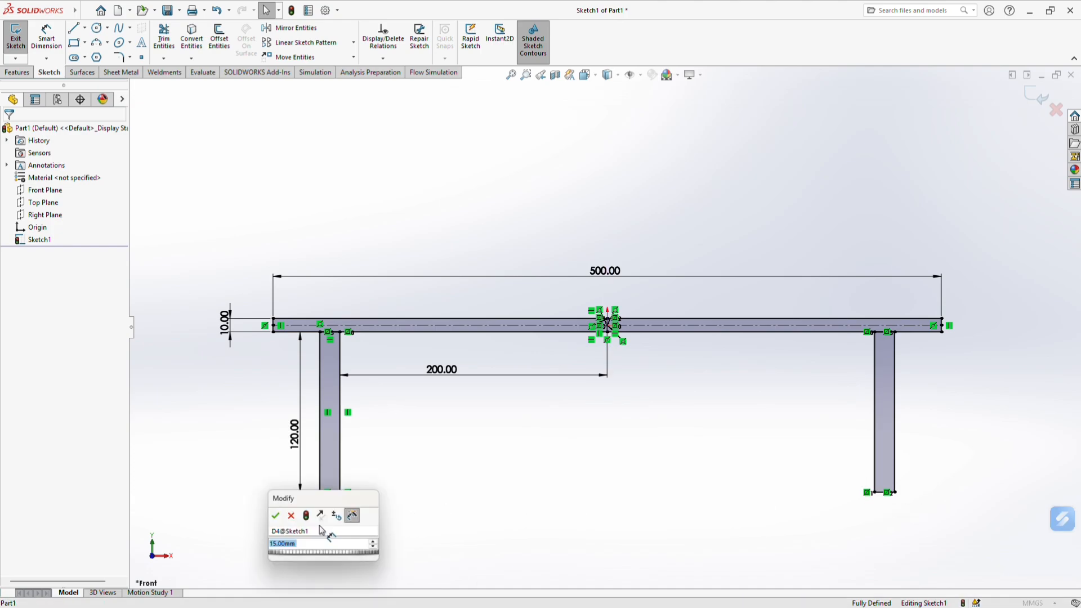
type("20")
key("Return")
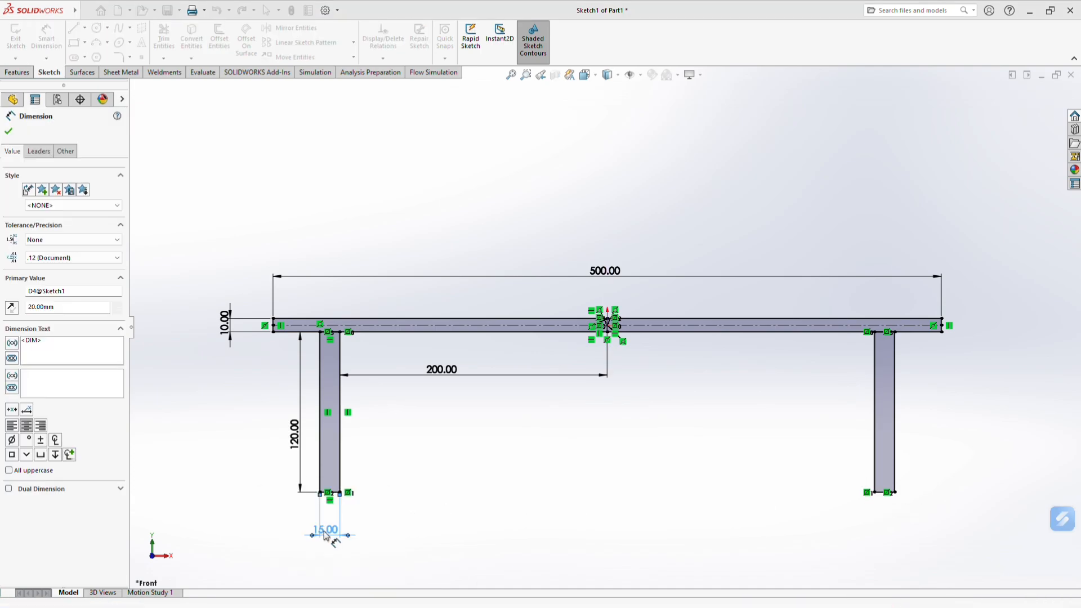
left_click(795, 490)
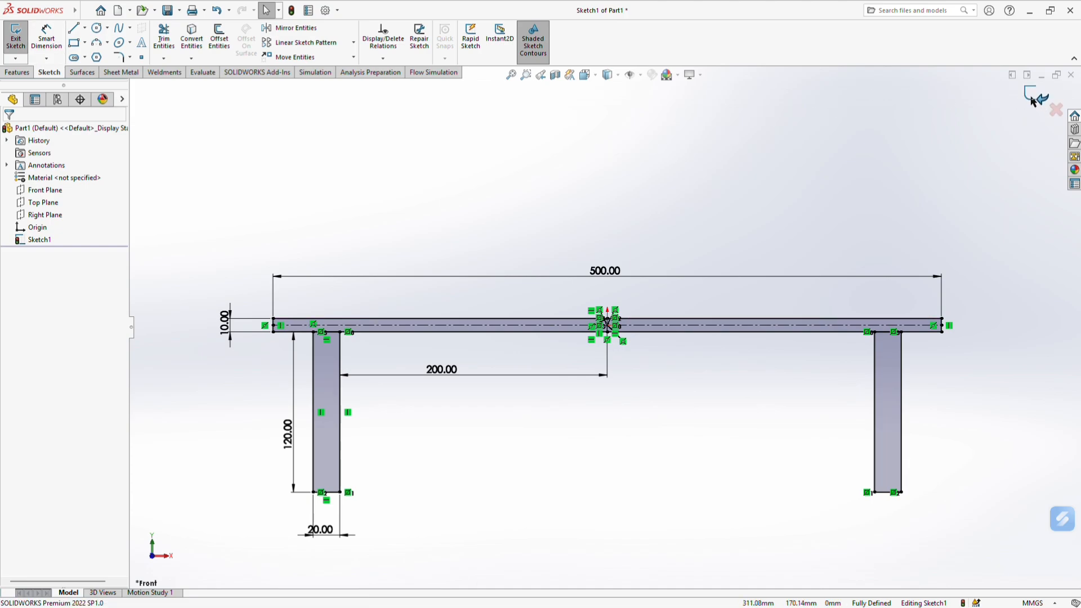
Exit the sketch, keeping the bar and leg profile
right_click(662, 161)
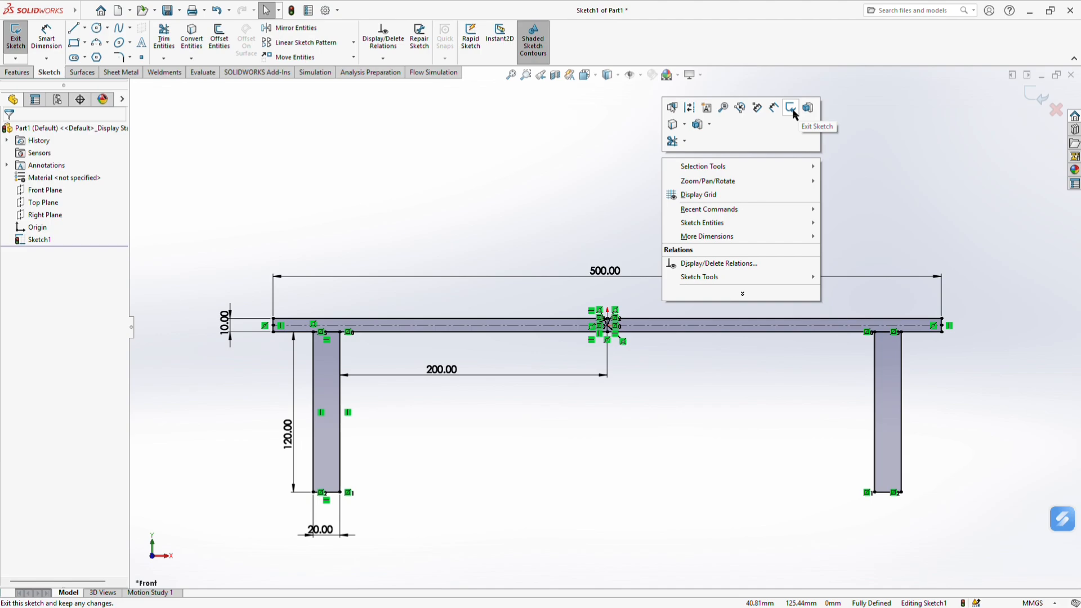
left_click(887, 144)
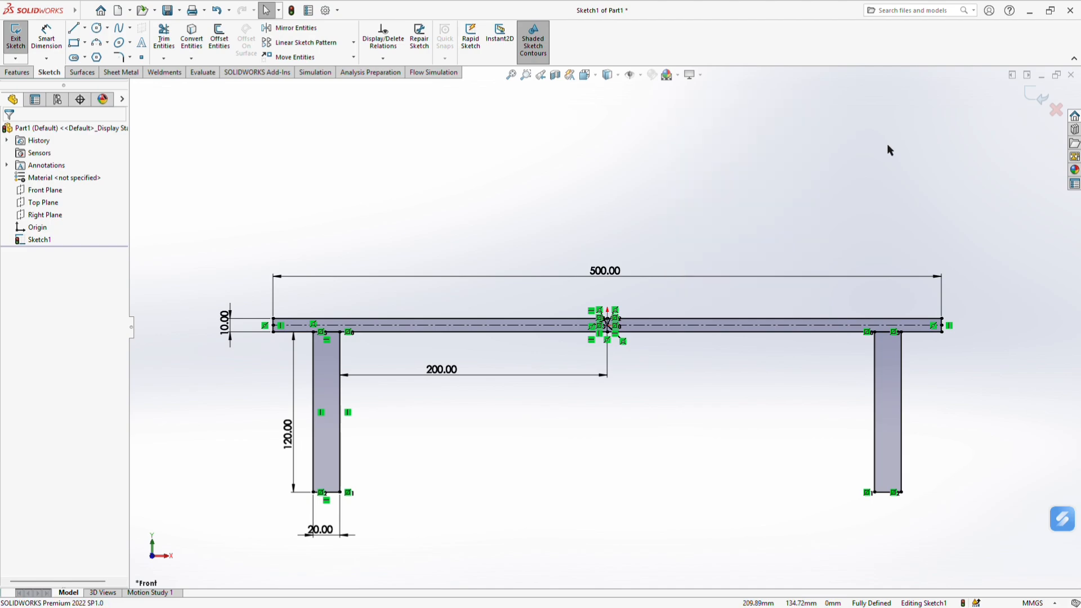
left_click(1028, 93)
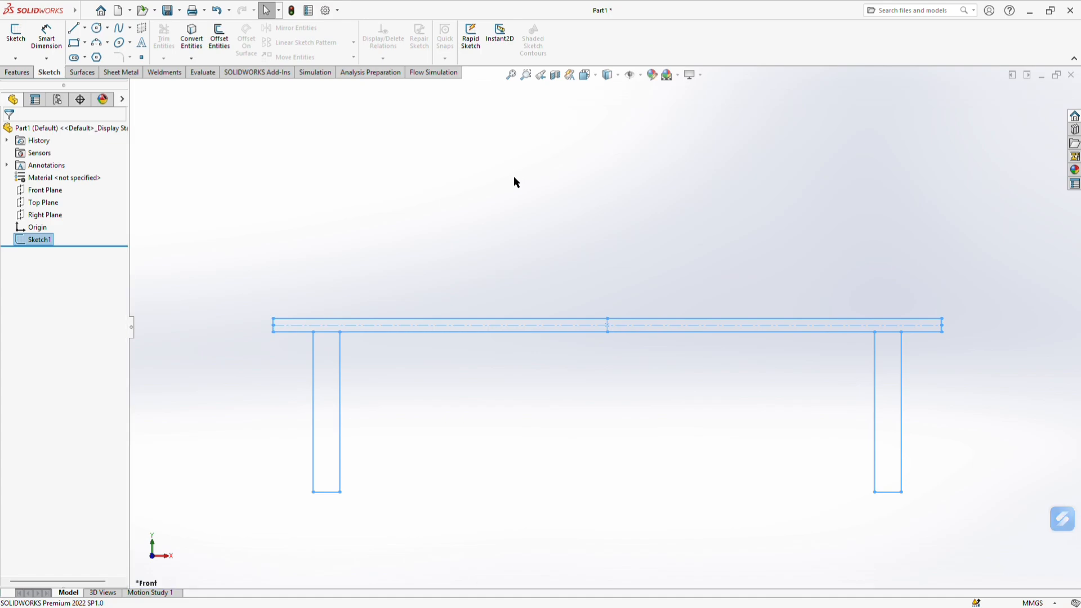
Start an Extruded Boss/Base from the sketch and select the regions of the original leg, the bar and the mirrored leg as contours
scroll(601, 292, "down", 5)
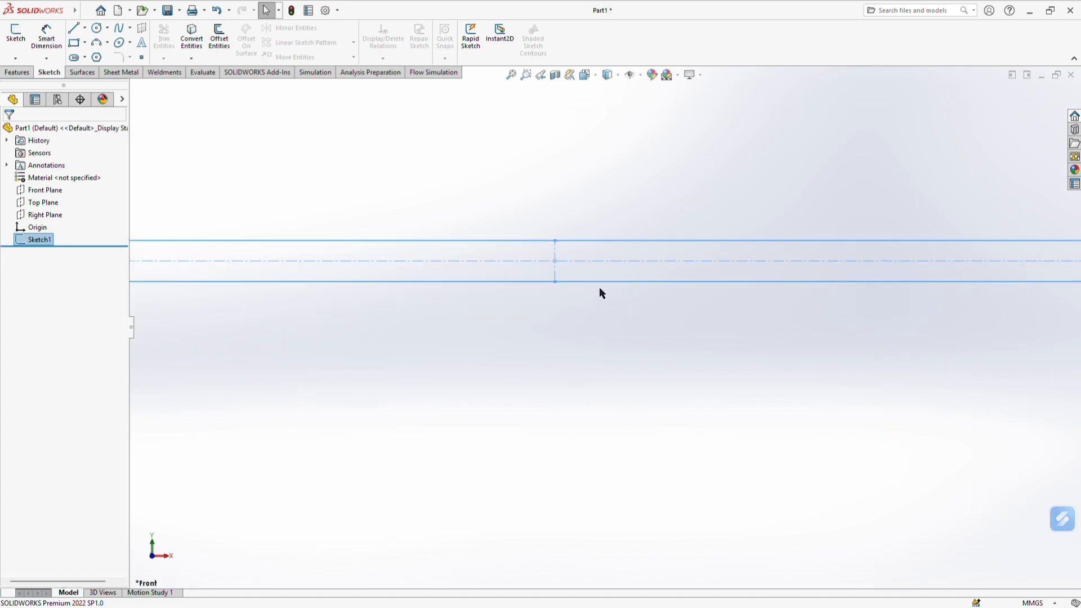
scroll(582, 293, "up", 3)
scroll(582, 286, "up", 4)
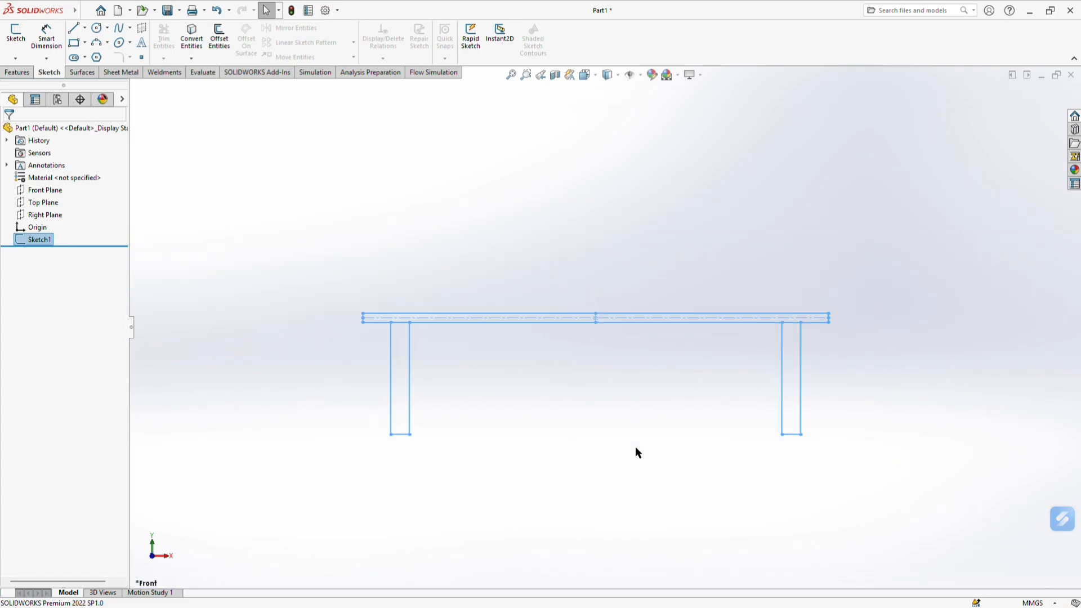
scroll(636, 444, "down", 2)
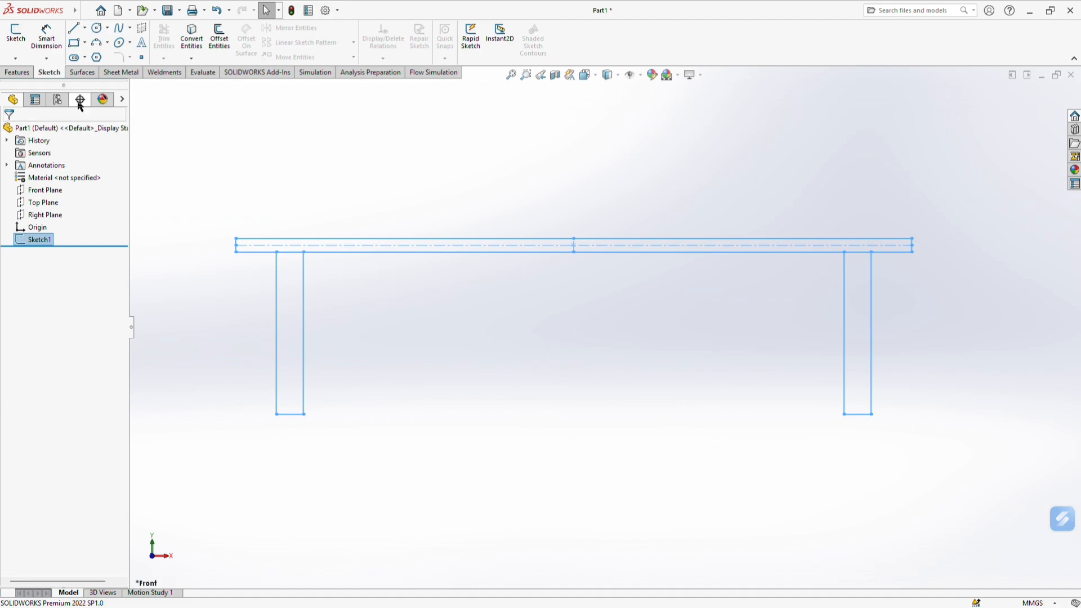
left_click(18, 73)
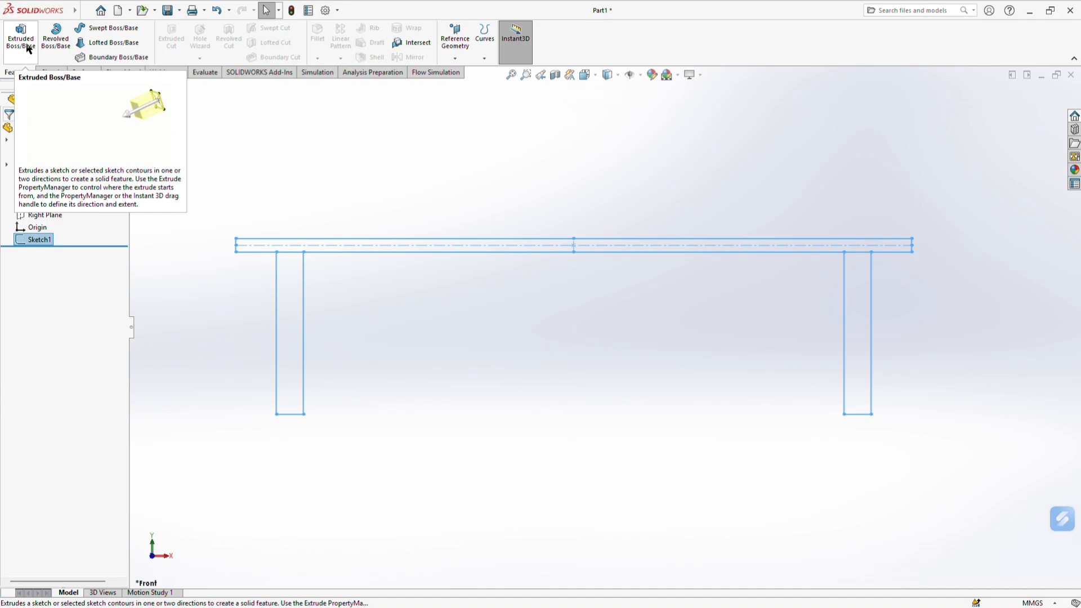
left_click(27, 46)
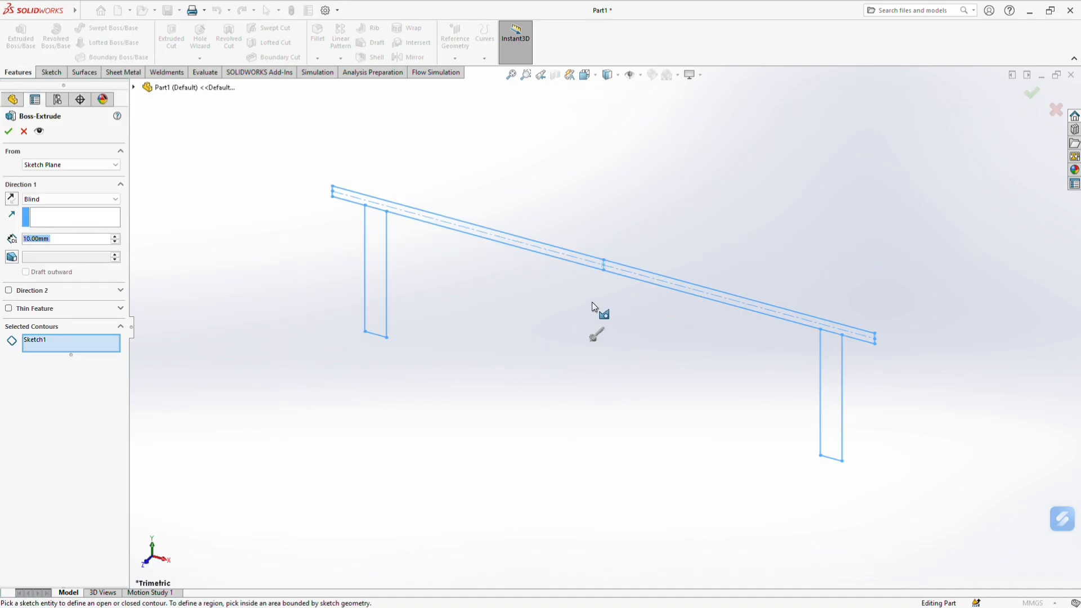
scroll(593, 302, "down", 3)
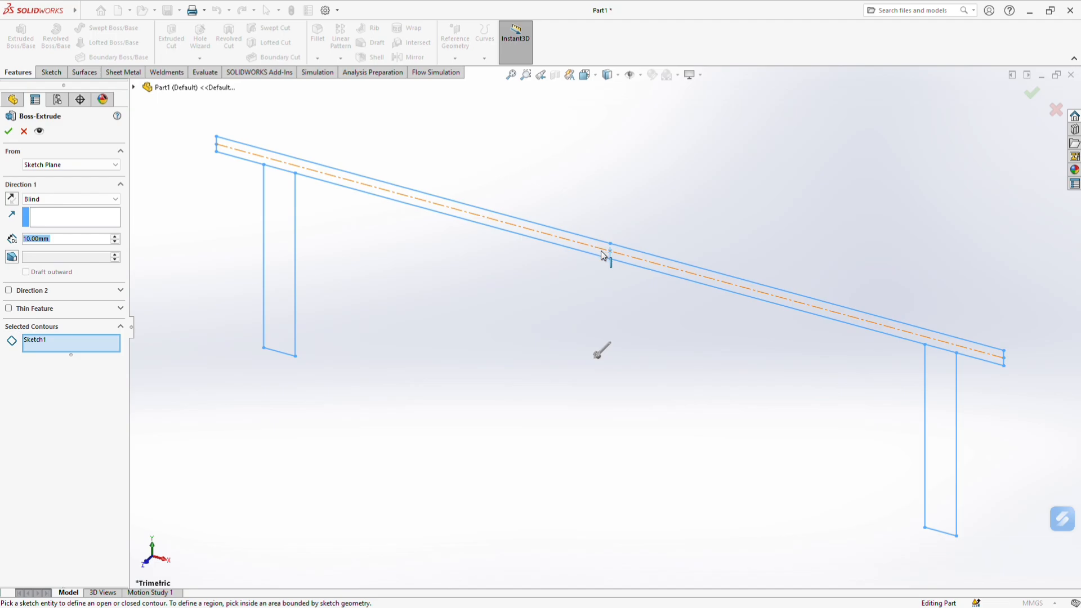
left_click(277, 223)
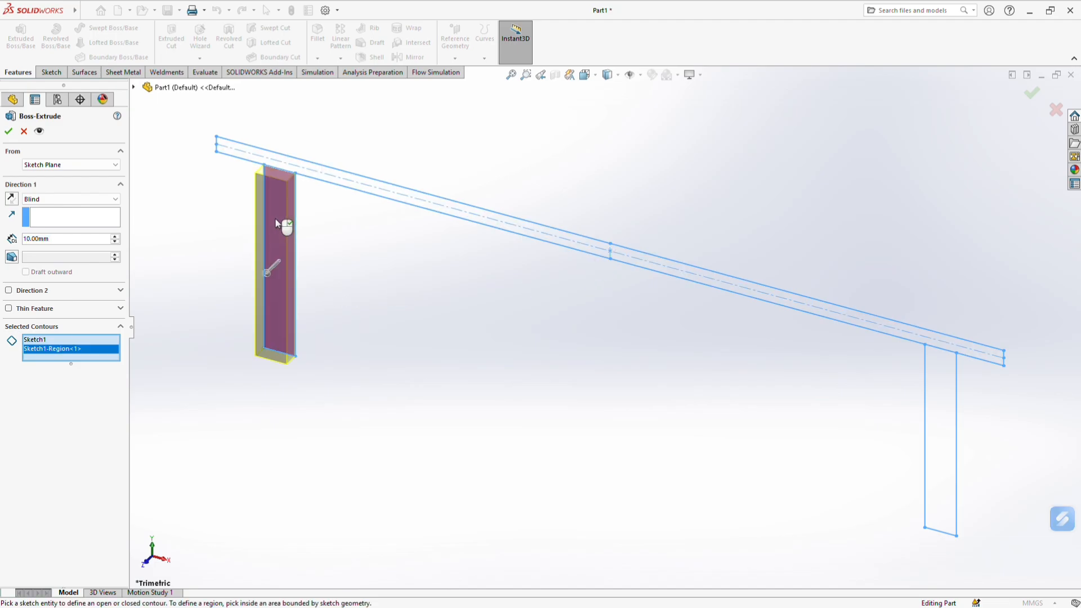
scroll(421, 218, "down", 3)
left_click(466, 209)
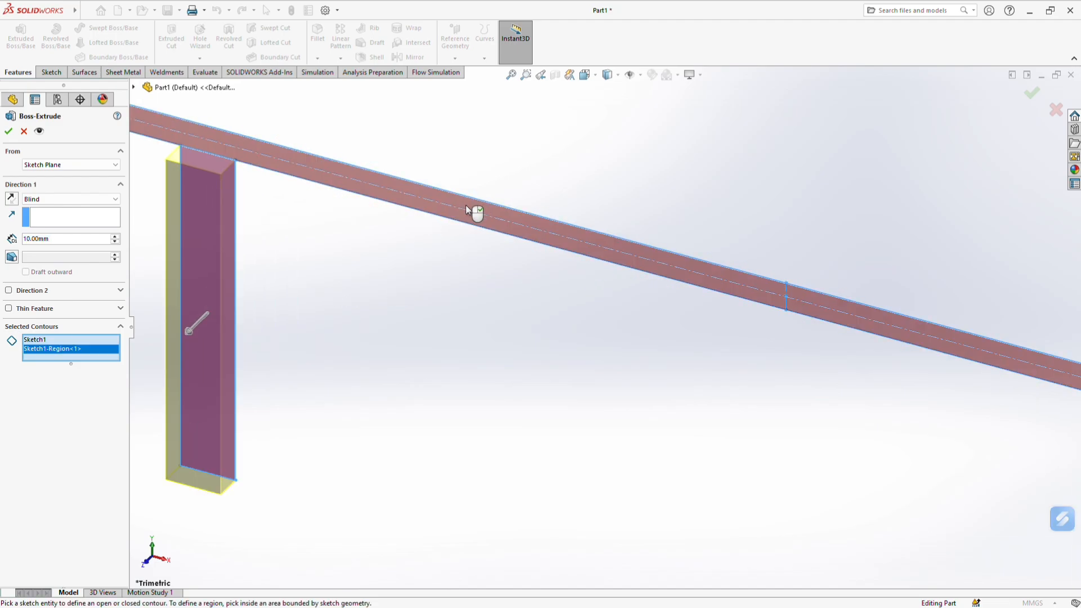
scroll(832, 430, "up", 5)
scroll(858, 421, "down", 2)
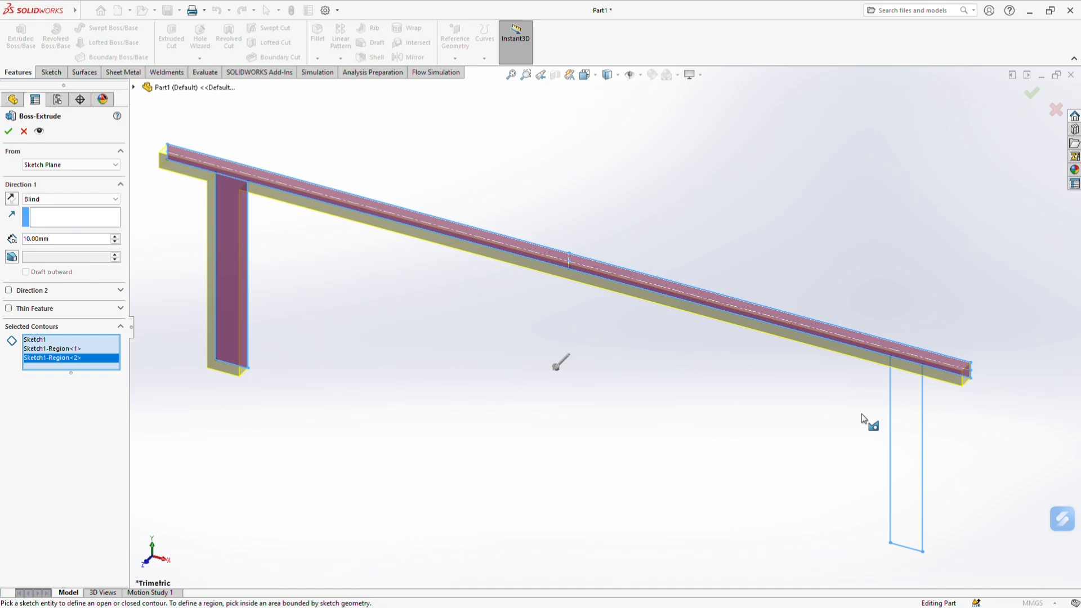
left_click(904, 400)
scroll(878, 414, "up", 2)
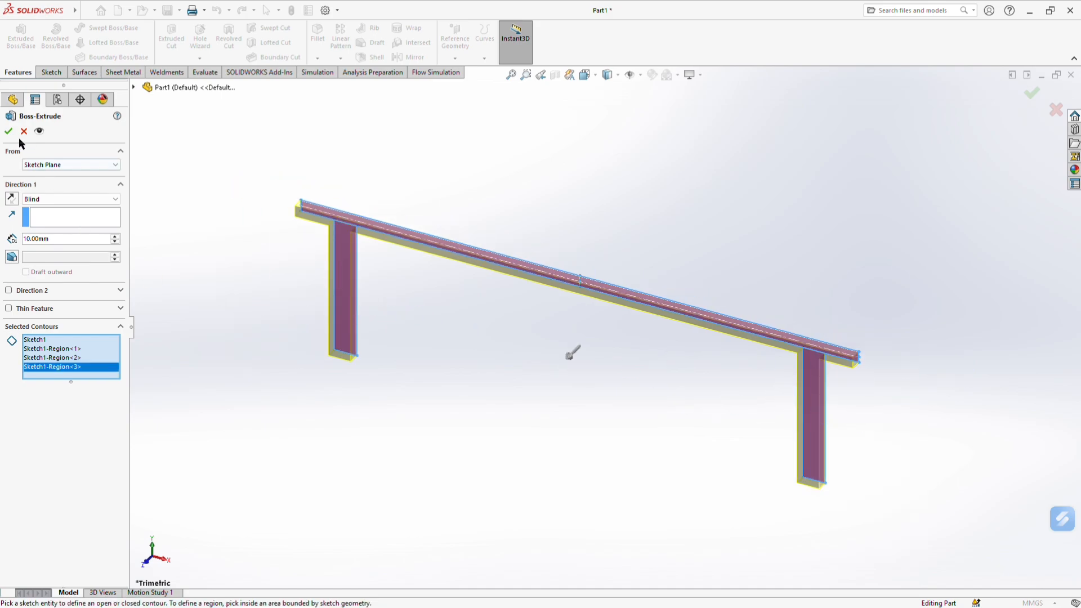
middle_click_drag(545, 403, 524, 440)
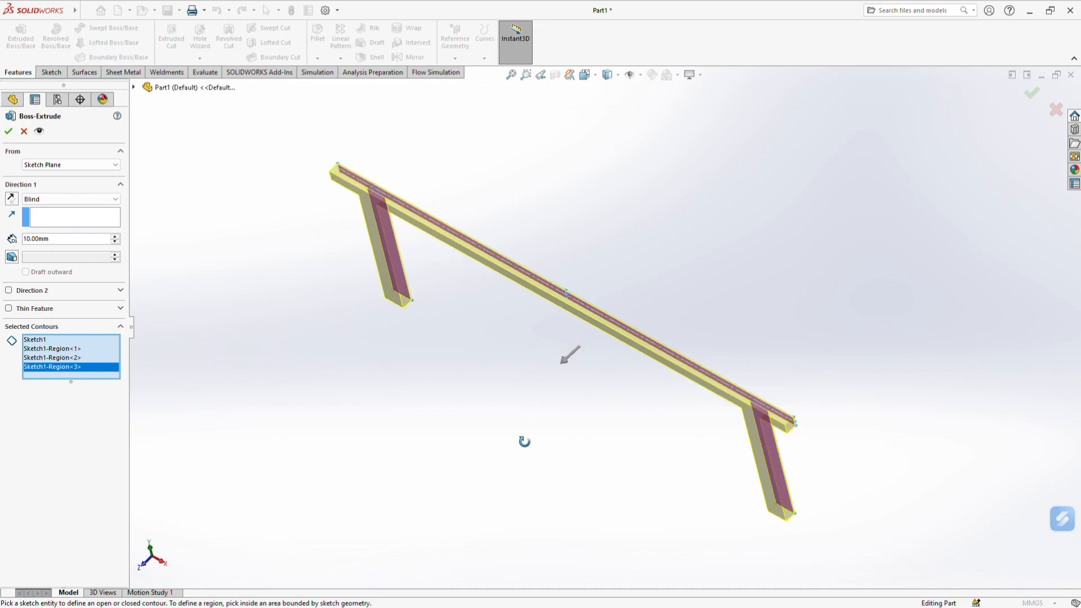
left_click(115, 237)
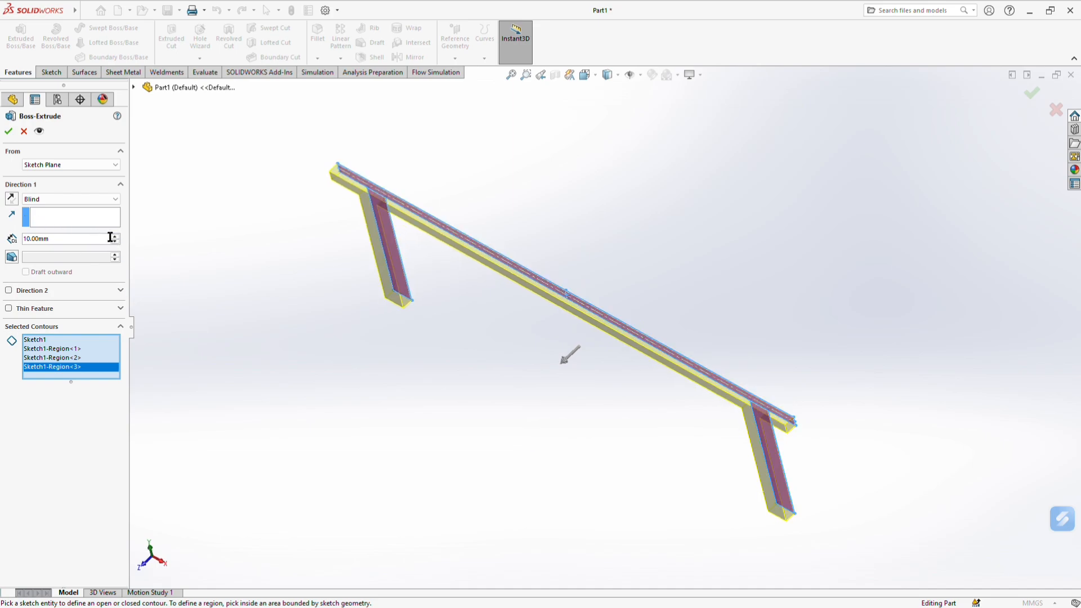
left_click(118, 236)
left_click(118, 236)
left_click(118, 236)
left_click(118, 236)
left_click(119, 236)
left_click(118, 237)
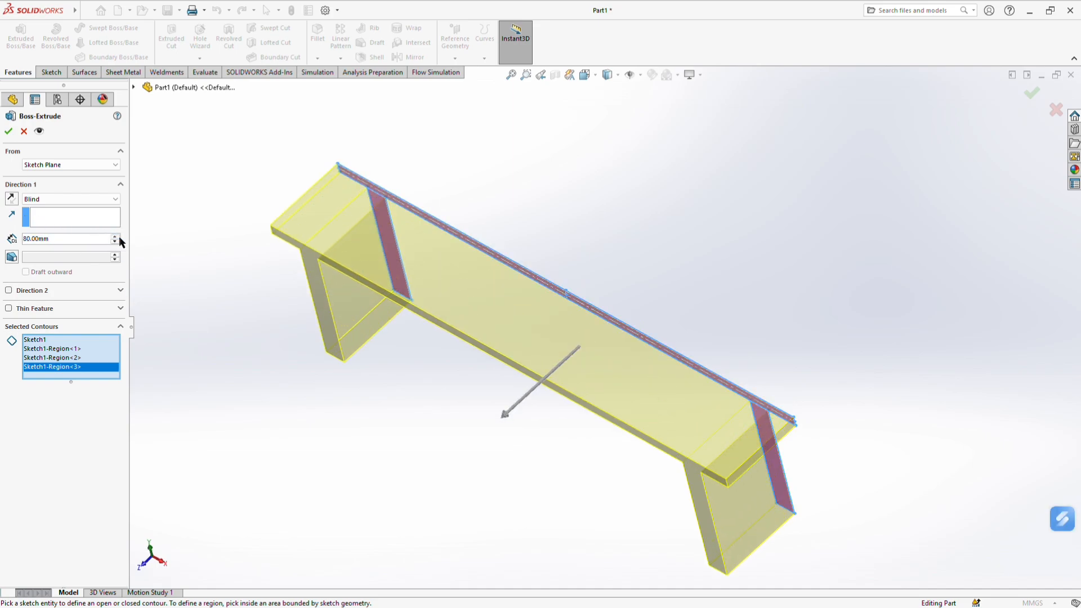
left_click(118, 236)
left_click(118, 237)
middle_click_drag(315, 425, 418, 380)
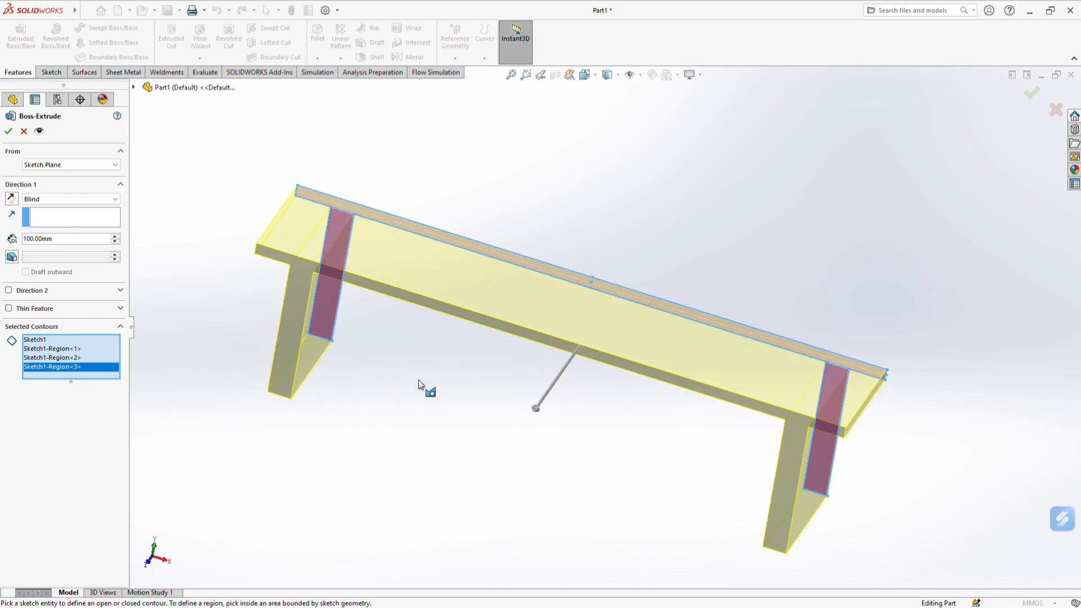
left_click(23, 130)
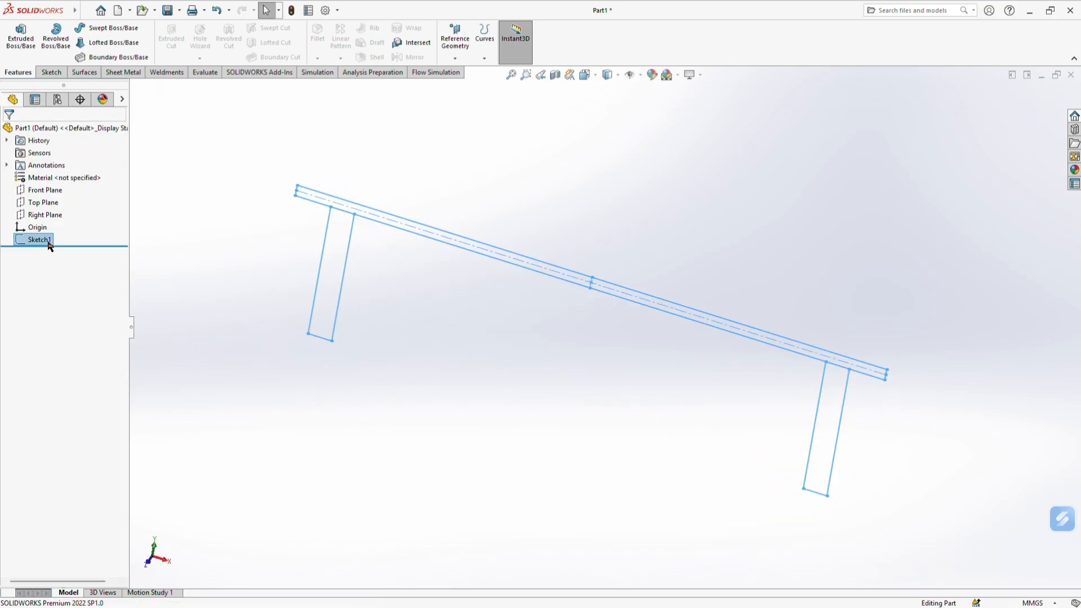
Reopen the bar-and-legs sketch for editing and trim away the line separating the original leg from the bar
right_click(50, 242)
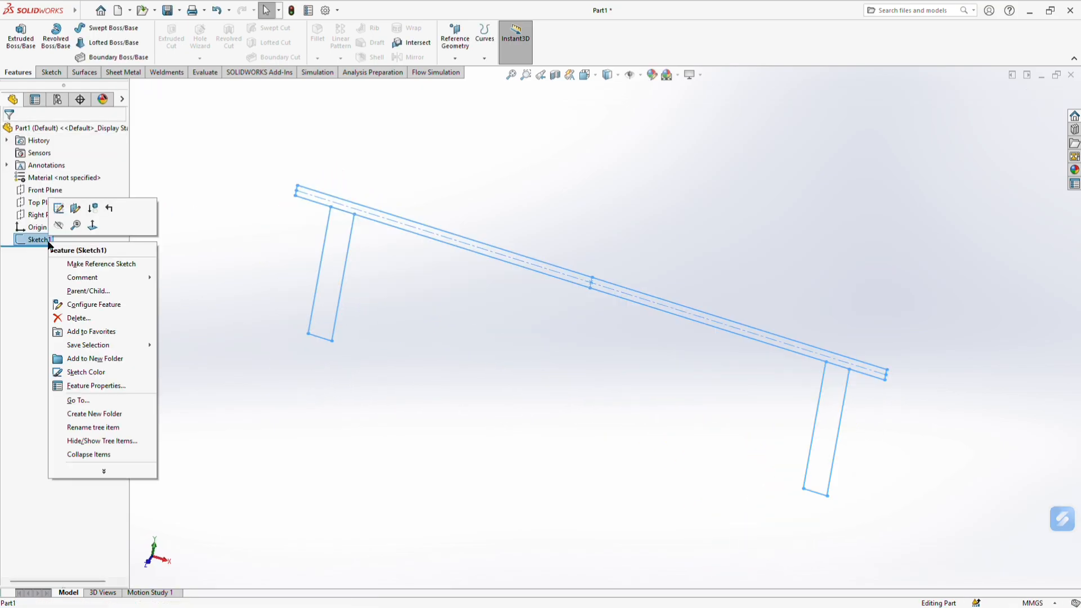
left_click(59, 209)
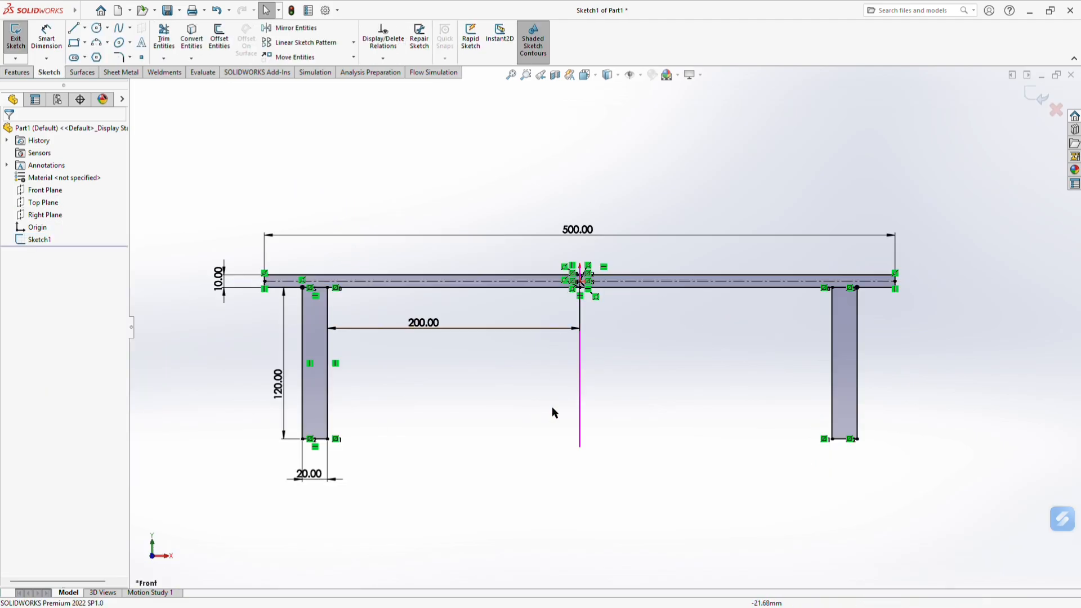
scroll(383, 377, "down", 3)
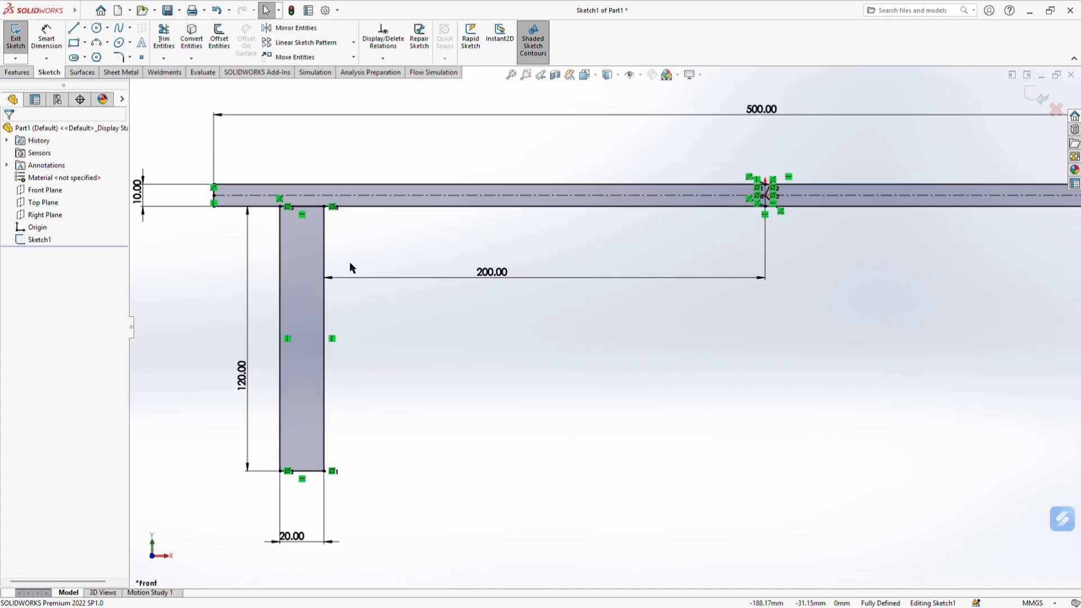
scroll(349, 267, "down", 4)
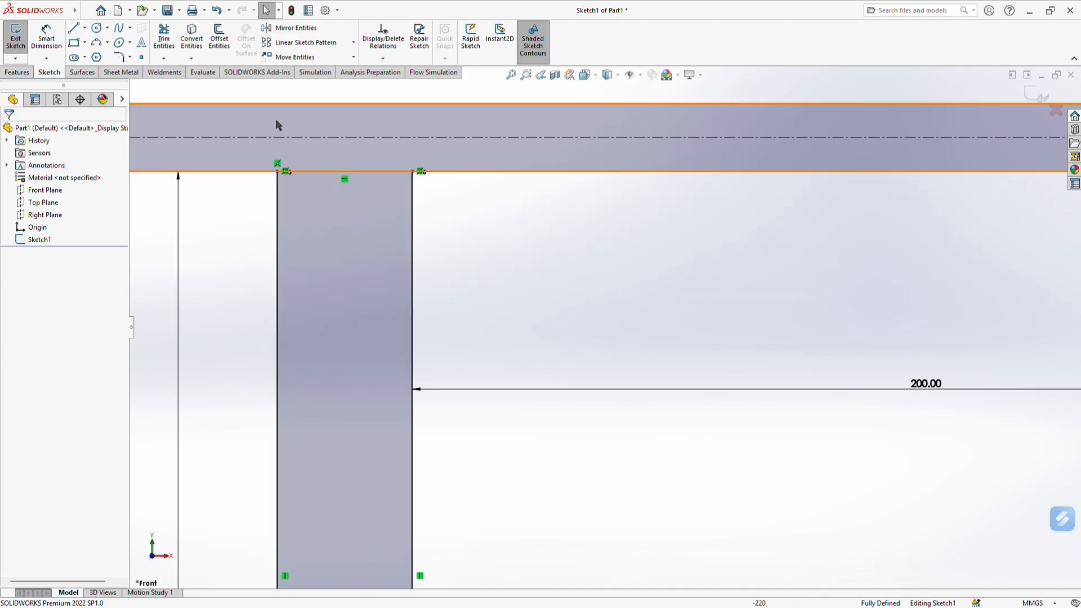
left_click(163, 40)
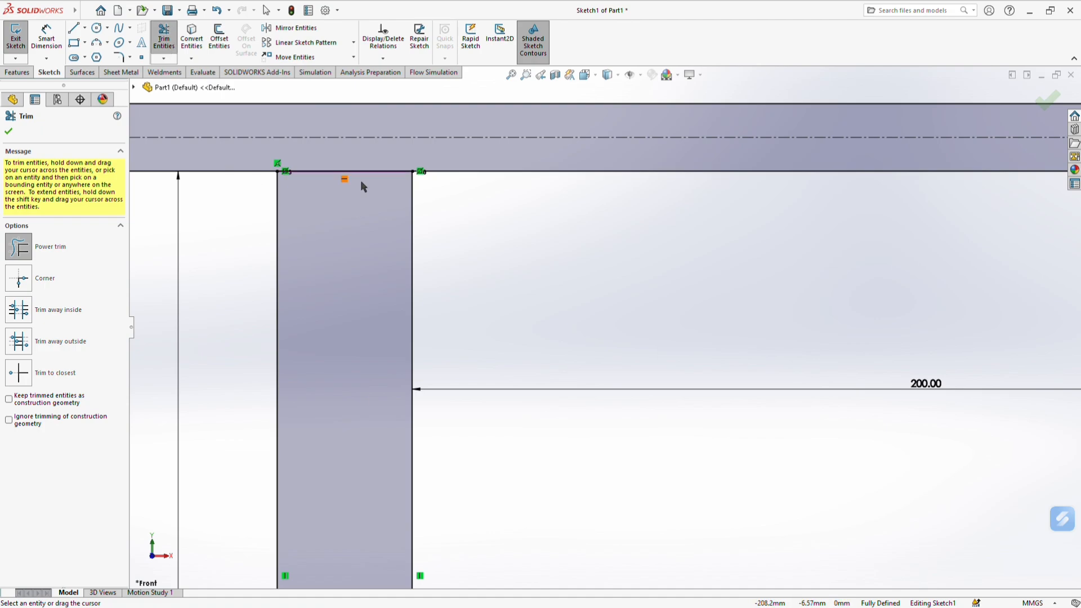
left_click_drag(355, 176, 357, 207)
scroll(370, 246, "up", 6)
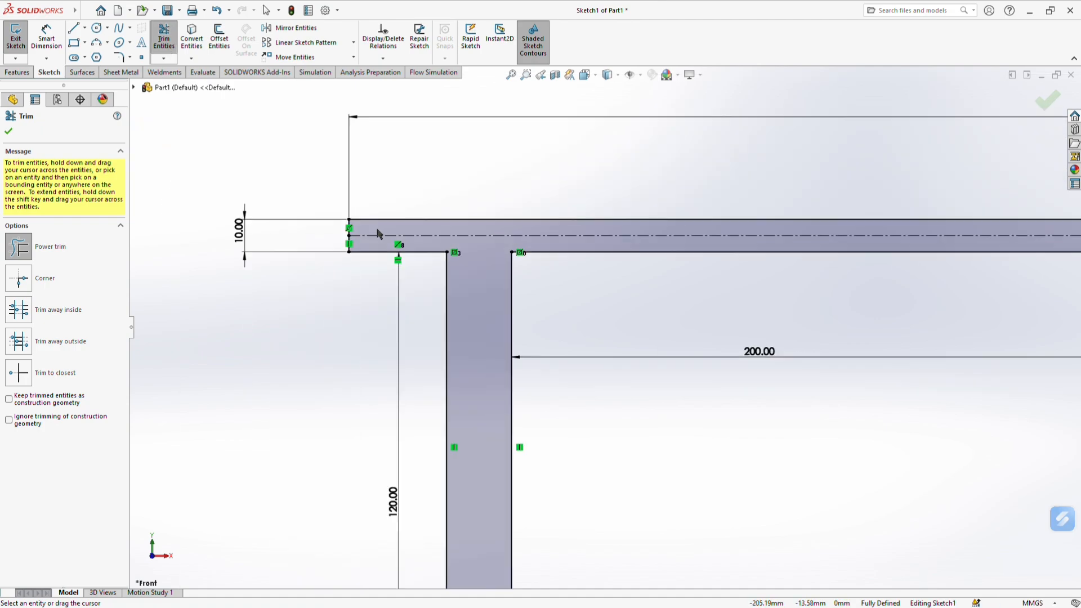
Trim away the line separating the mirrored leg from the bar, and exit the sketch
scroll(754, 320, "down", 10)
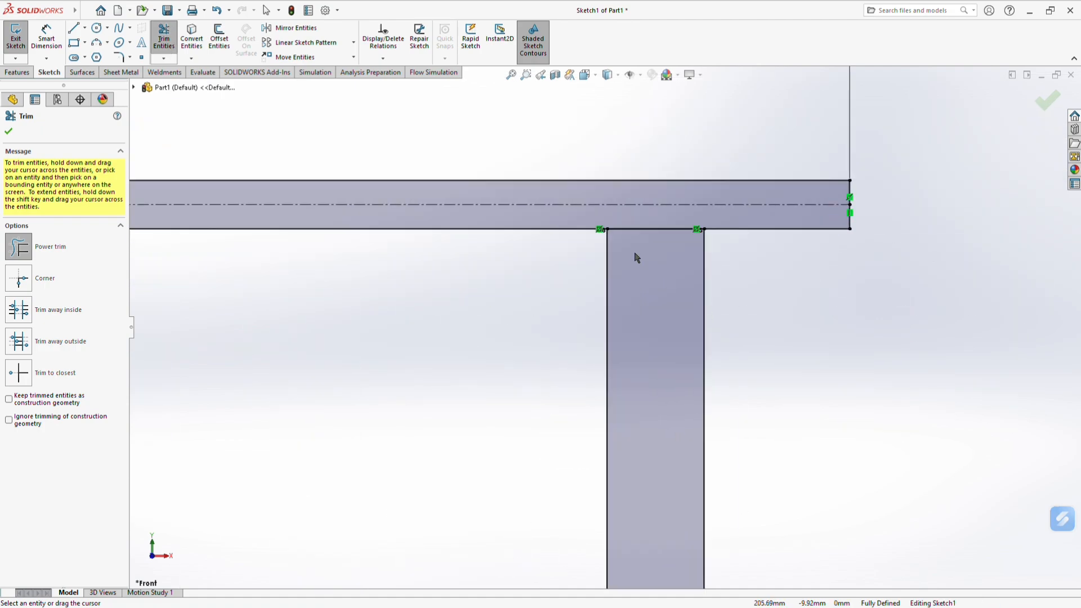
left_click_drag(655, 212, 655, 259)
scroll(805, 259, "up", 5)
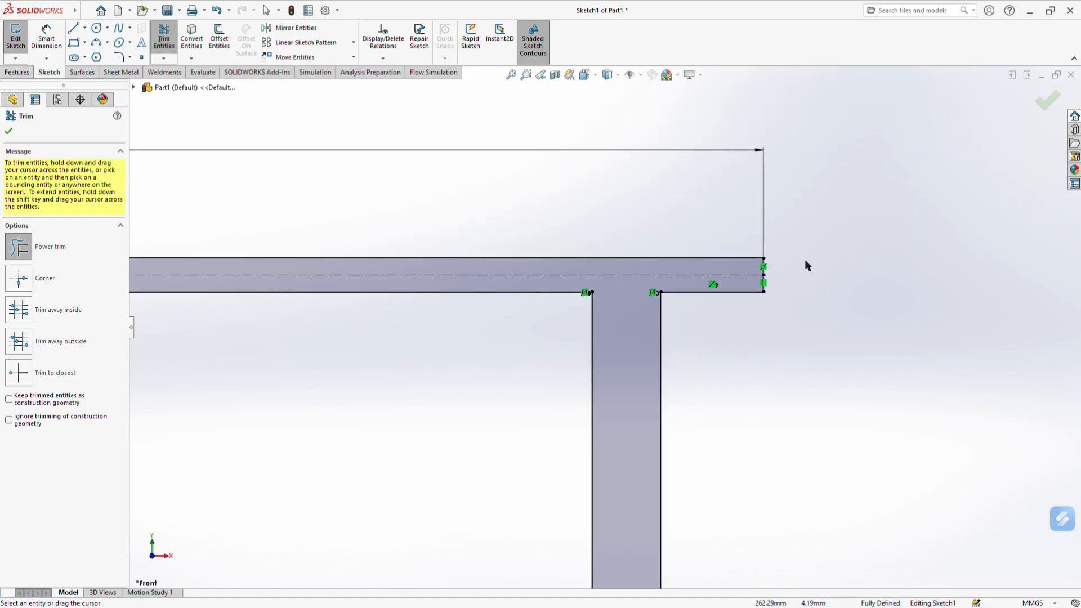
left_click(9, 133)
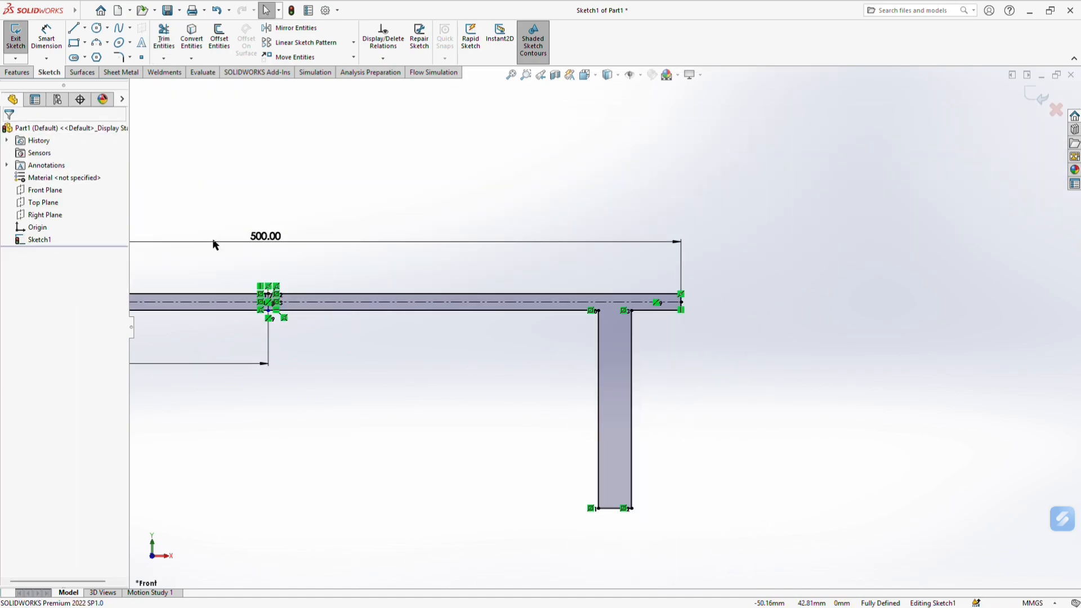
scroll(673, 282, "up", 5)
scroll(439, 355, "down", 4)
scroll(638, 369, "up", 1)
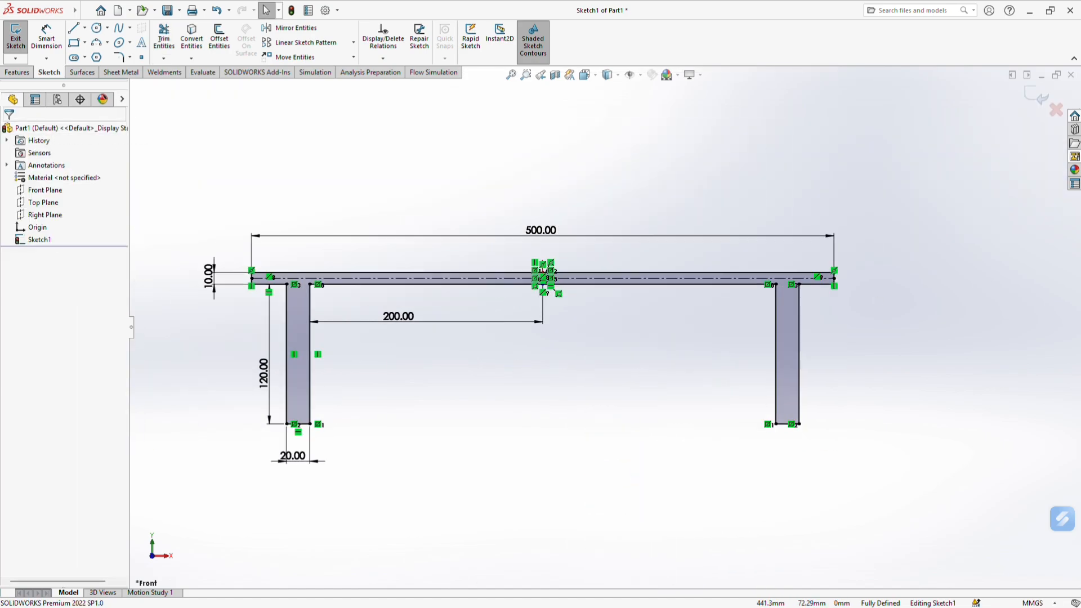
left_click(1038, 97)
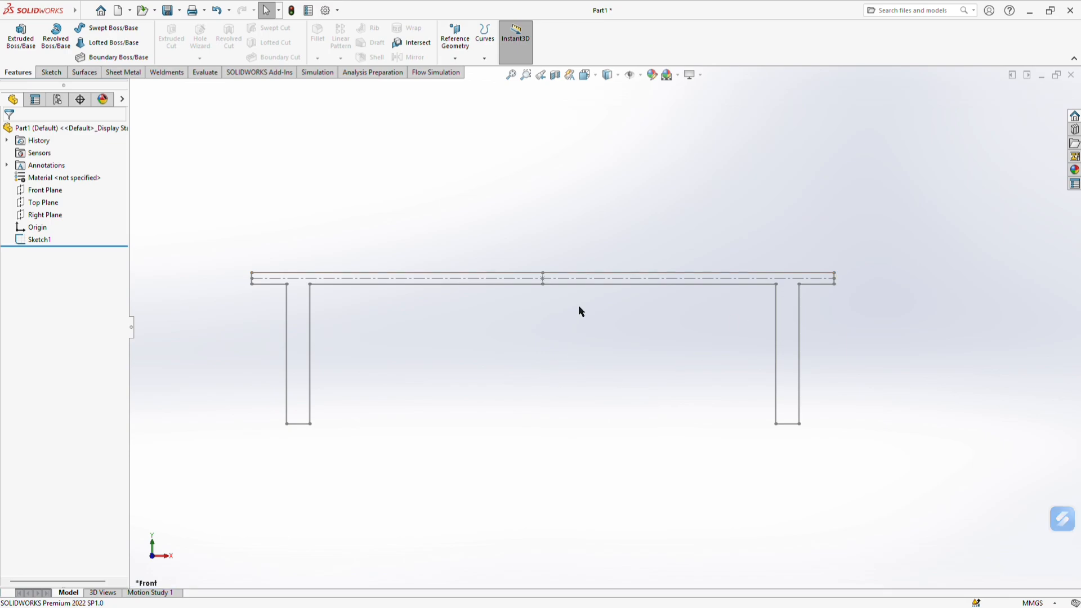
Start an Extruded Boss/Base from the trimmed sketch with a Blind depth of 300 mm
middle_click_drag(579, 310, 555, 345)
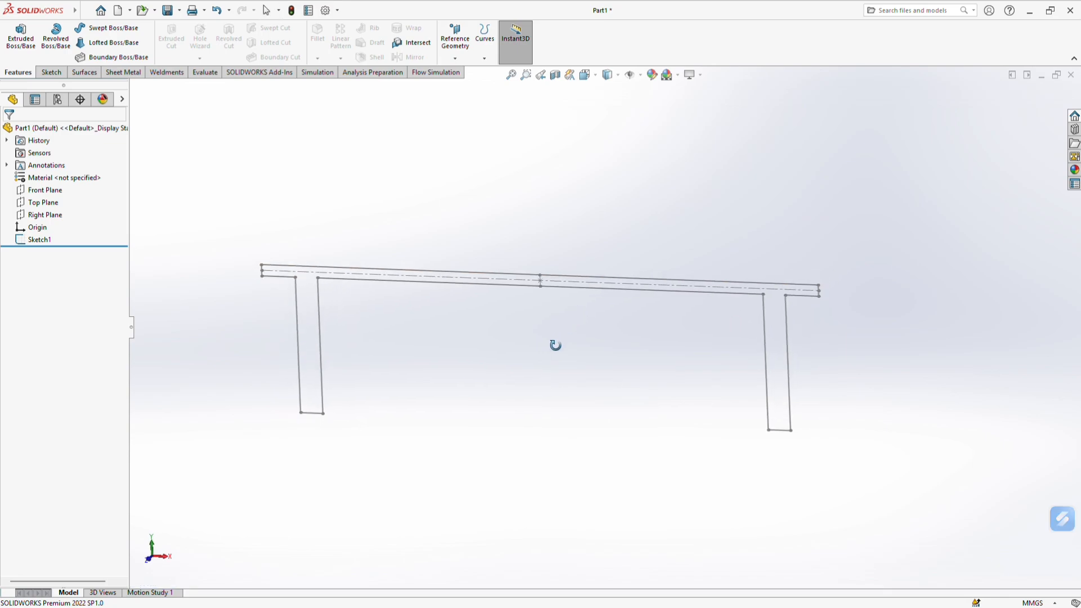
left_click(38, 239)
left_click(20, 52)
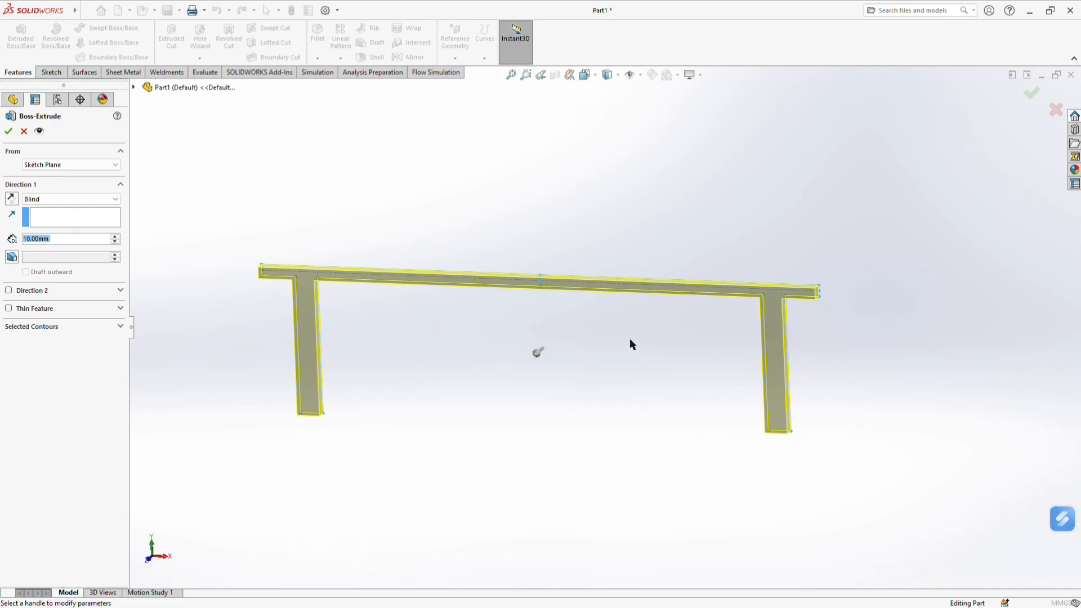
middle_click_drag(629, 340, 647, 414)
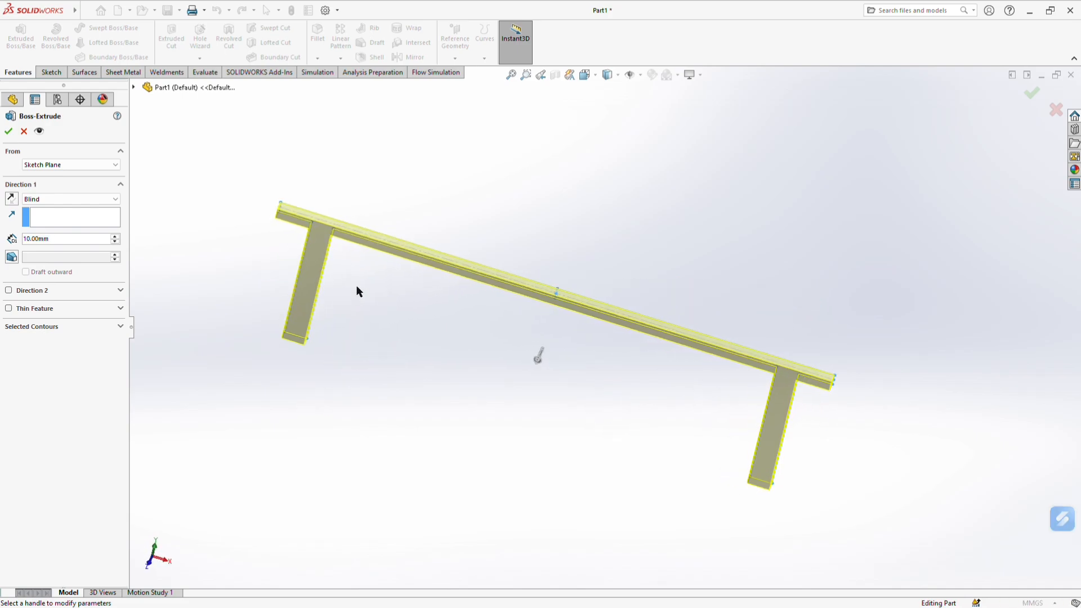
left_click(67, 238)
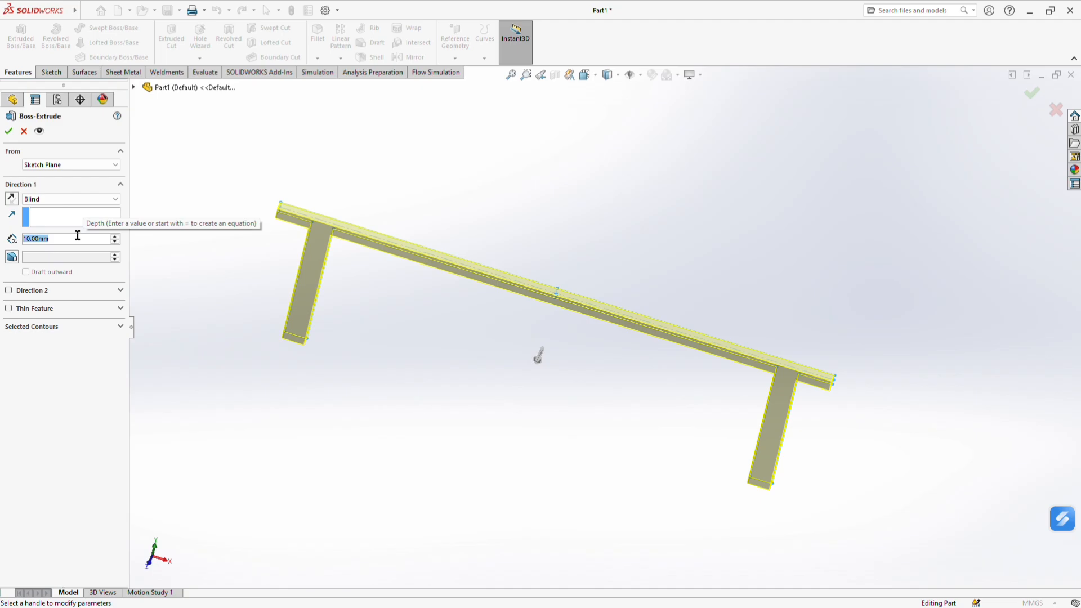
type("30")
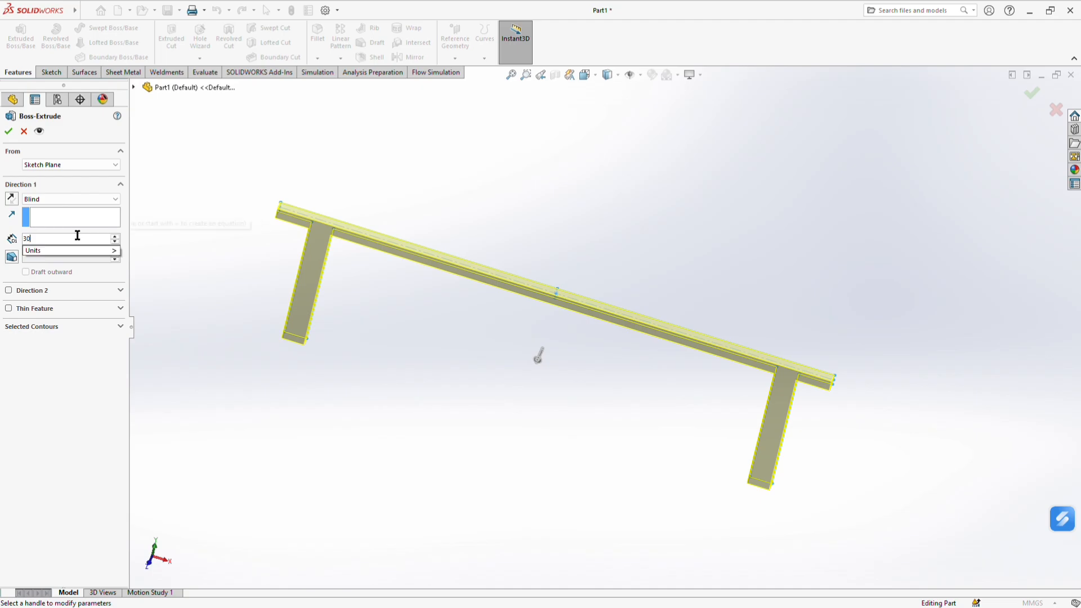
type("0")
key("Return")
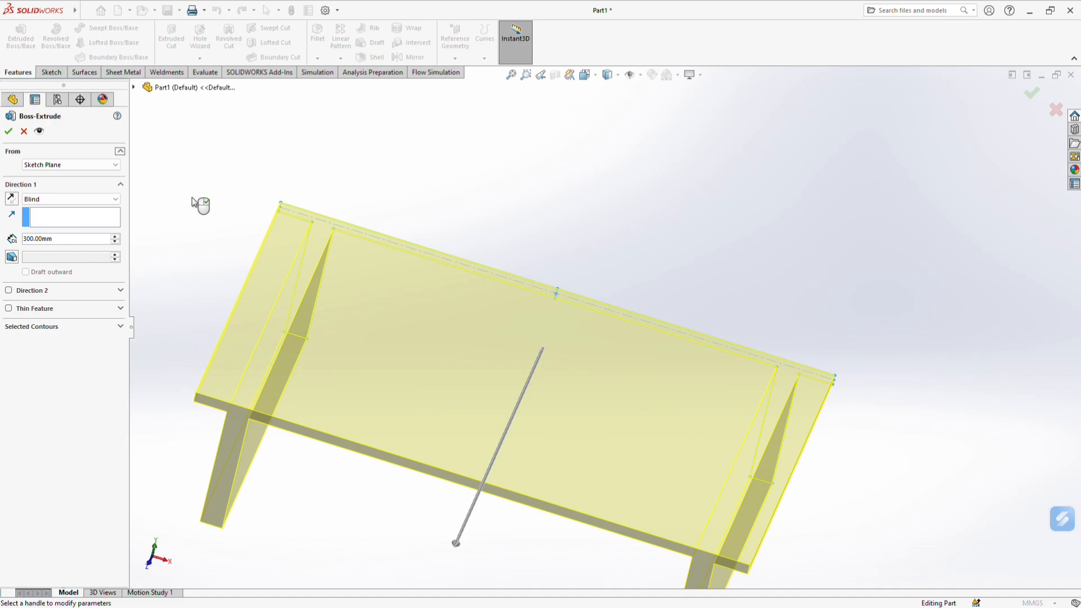
scroll(316, 219, "up", 3)
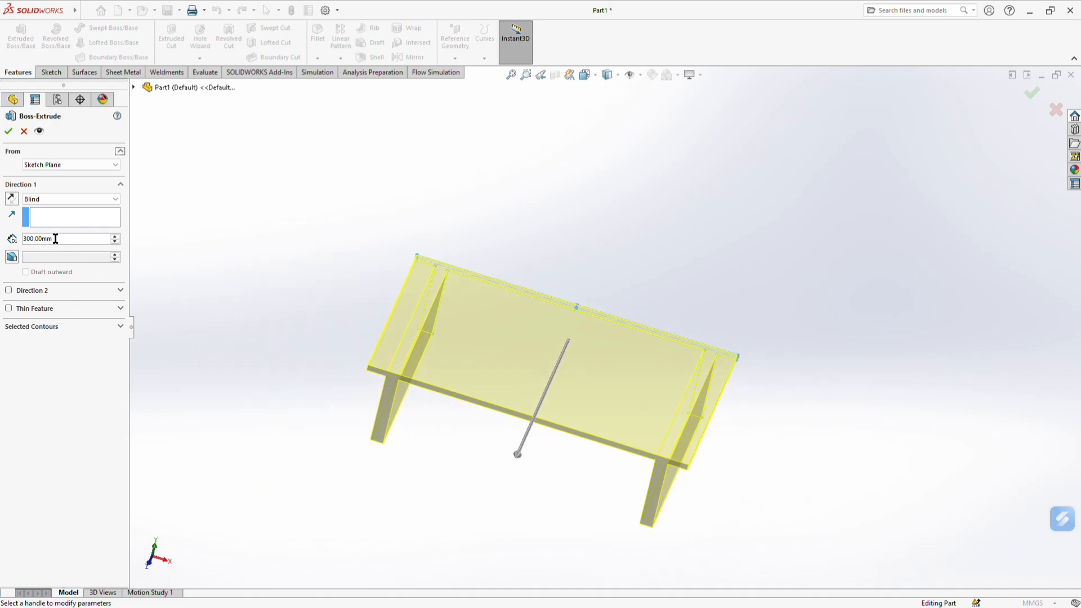
Set the extrusion depth to 200 mm
left_click_drag(56, 239, 46, 239)
type("200")
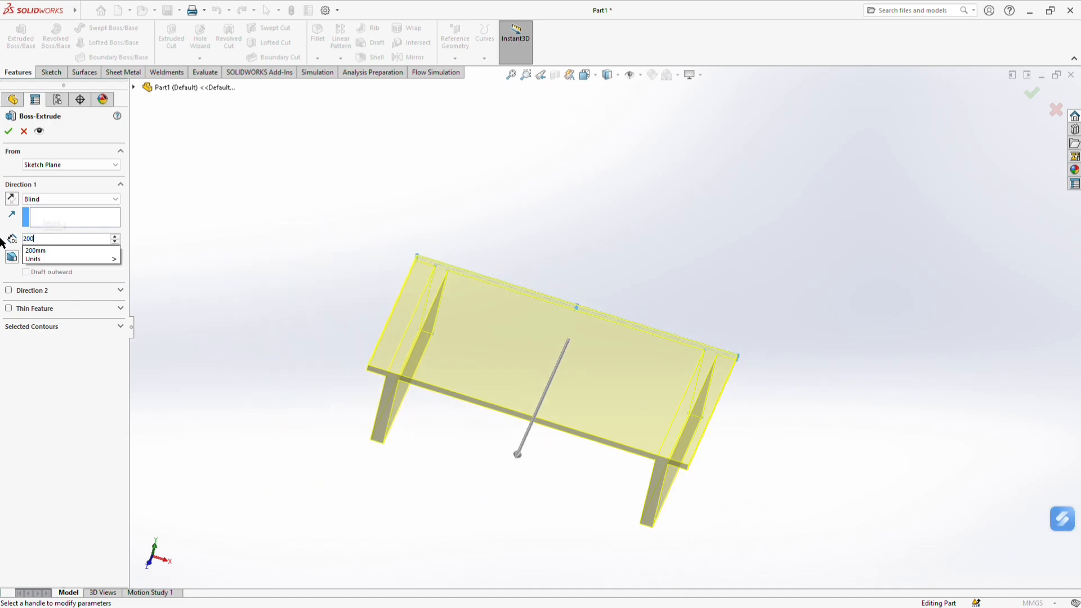
key("Return")
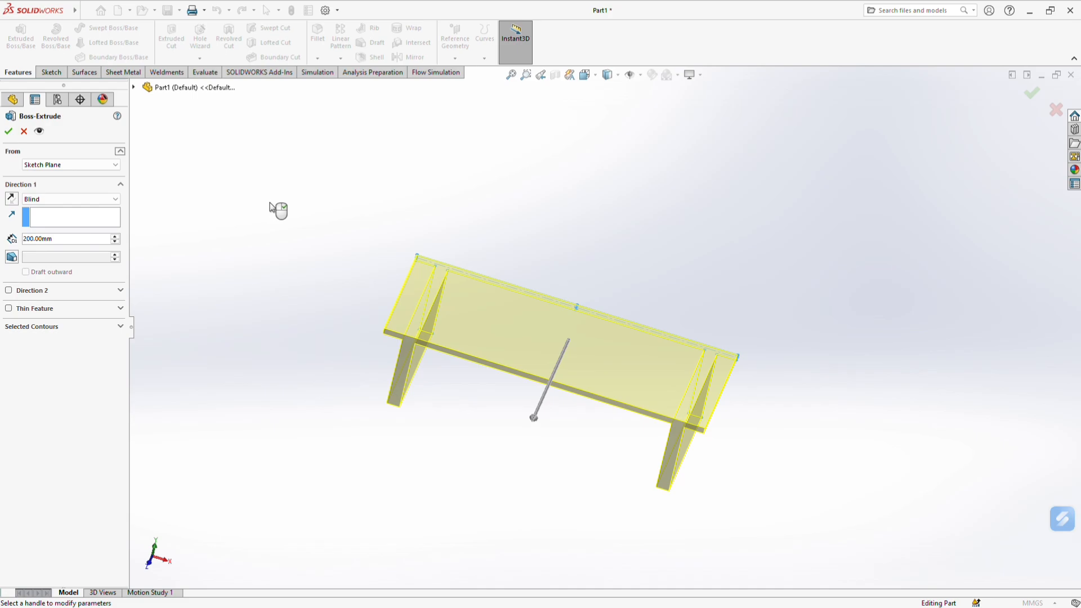
middle_click_drag(246, 243, 284, 176)
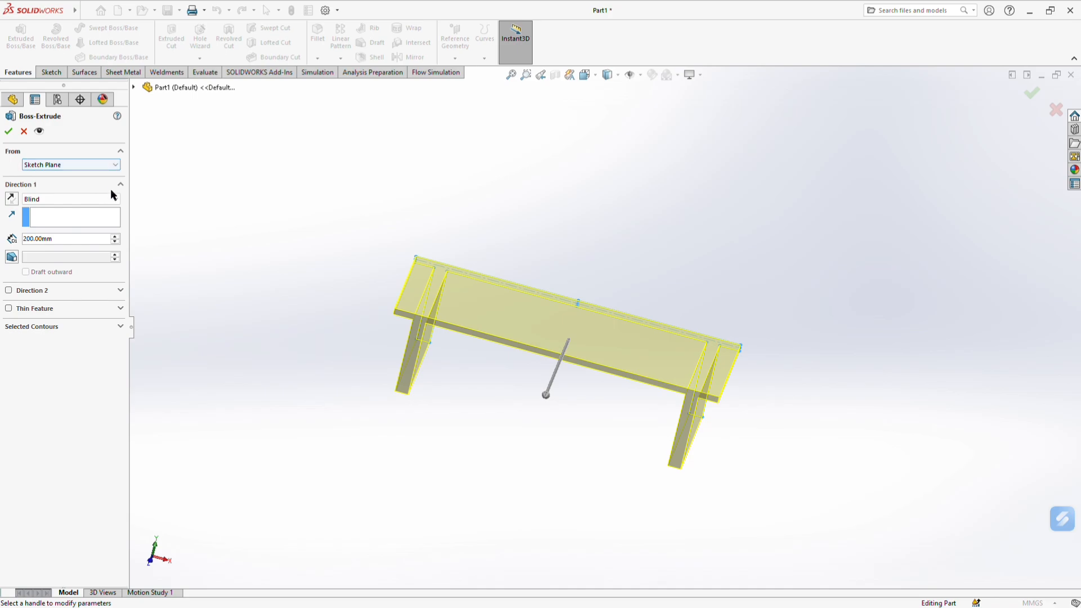
middle_click_drag(367, 281, 331, 366)
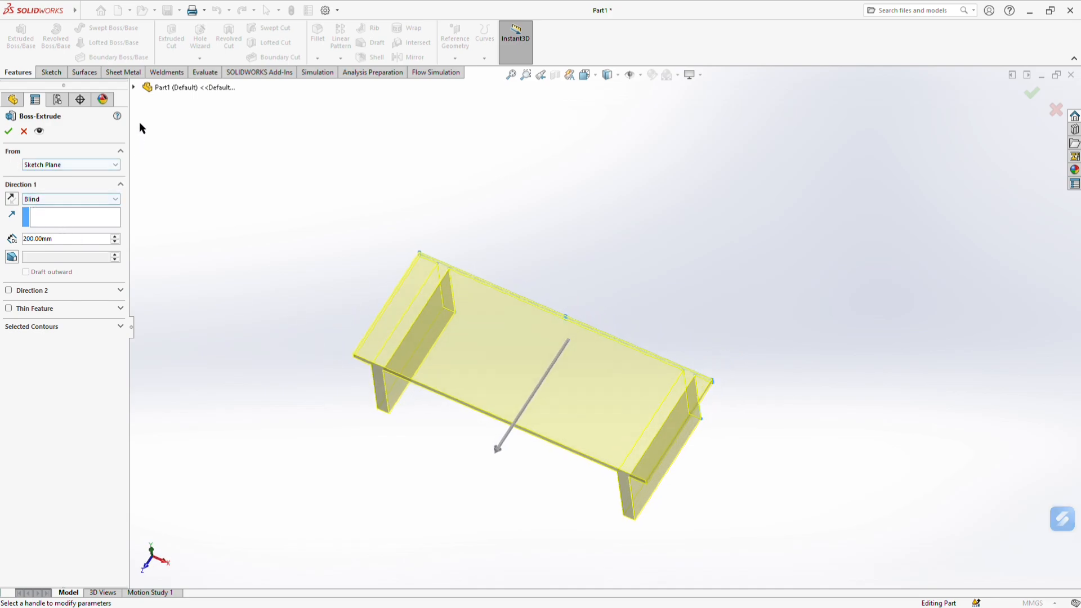
Keep the Blind end condition, reverse the extrusion direction and flip it back to the original side
left_click(109, 199)
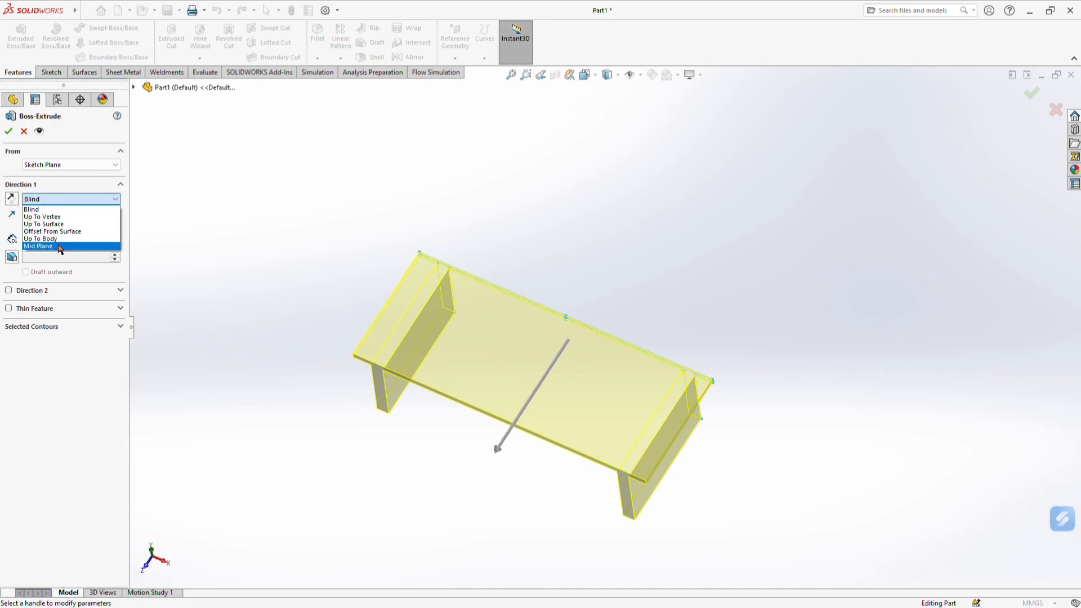
left_click(51, 209)
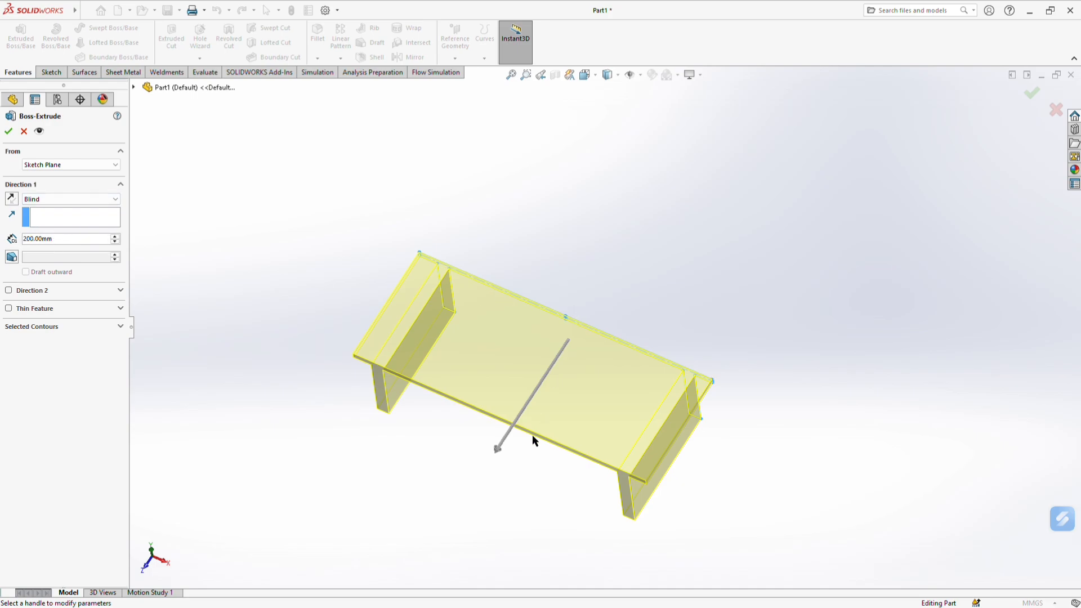
left_click(11, 199)
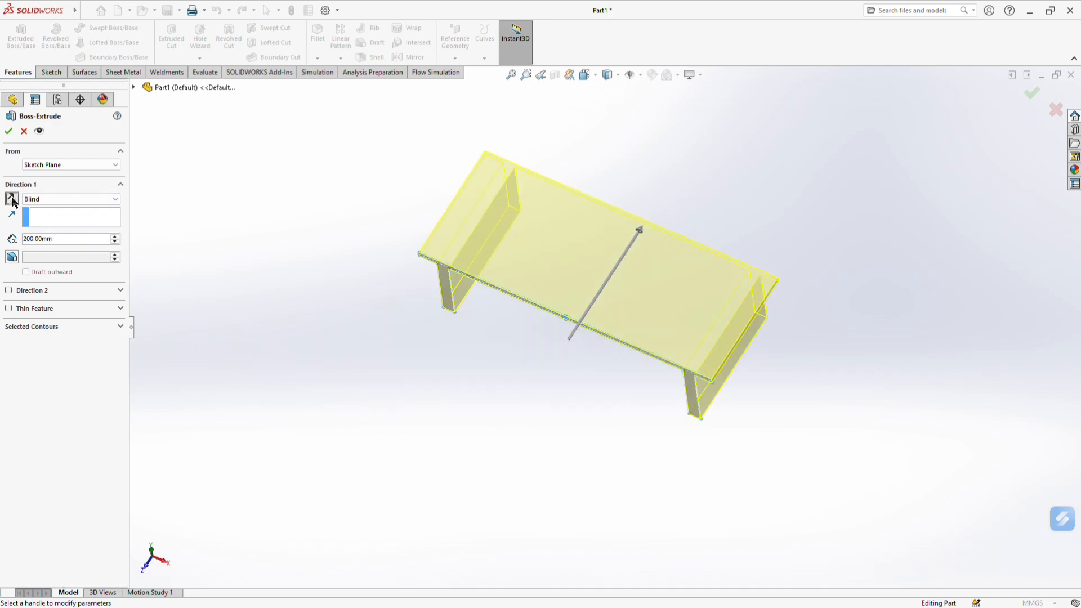
left_click(11, 199)
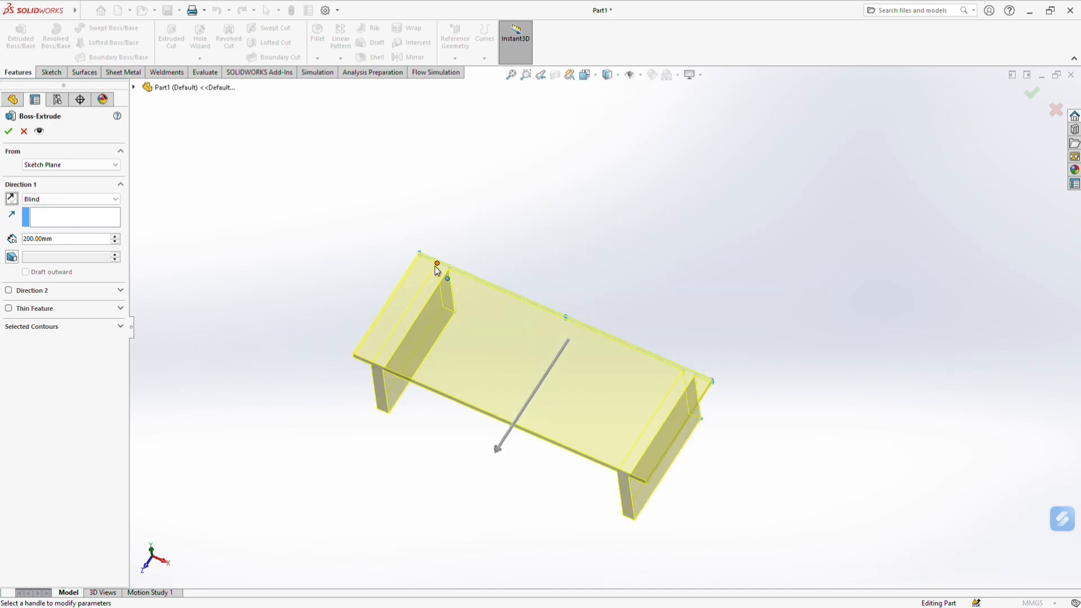
Set the extrusion's Direction 1 end condition to Mid Plane and inspect the preview on both sides of the sketch
left_click(80, 198)
left_click(64, 247)
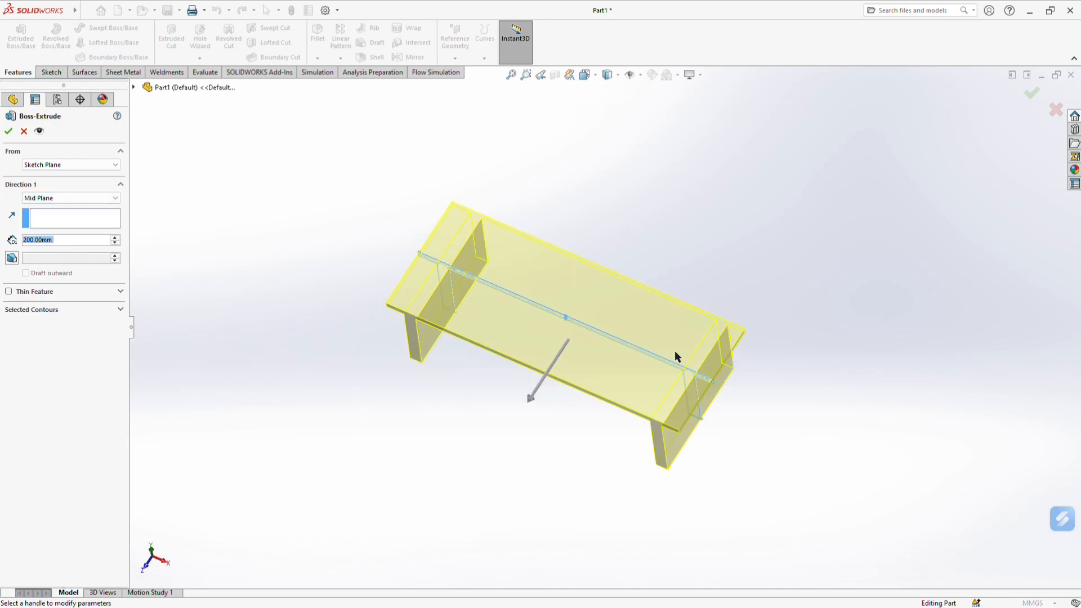
middle_click_drag(559, 449, 528, 343)
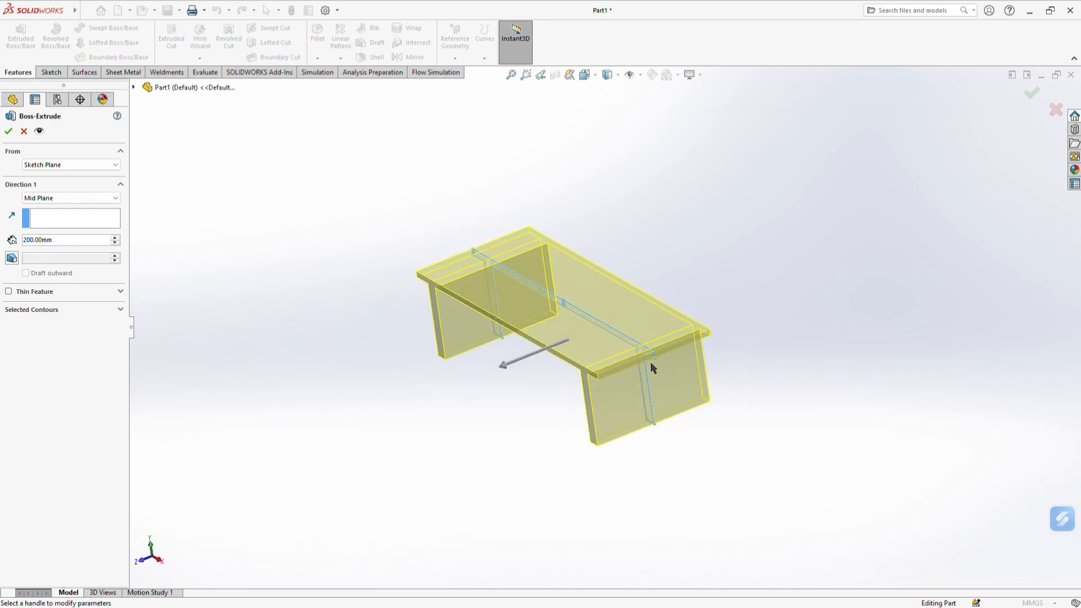
scroll(650, 363, "down", 5)
scroll(630, 376, "up", 5)
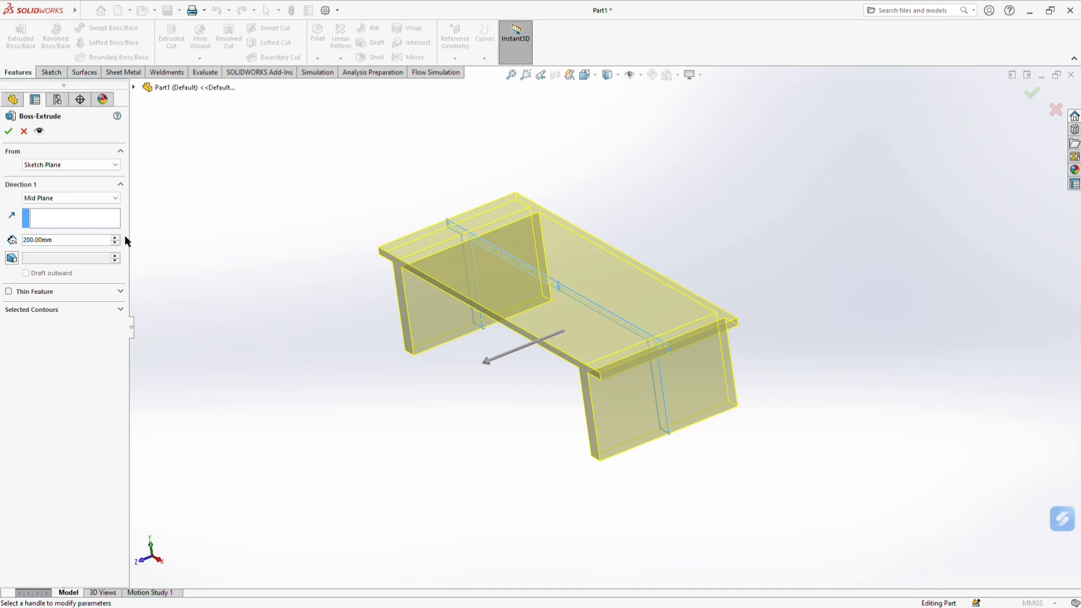
Keep the Mid Plane end condition and complete the 200 mm extrusion of the table profile
left_click(102, 197)
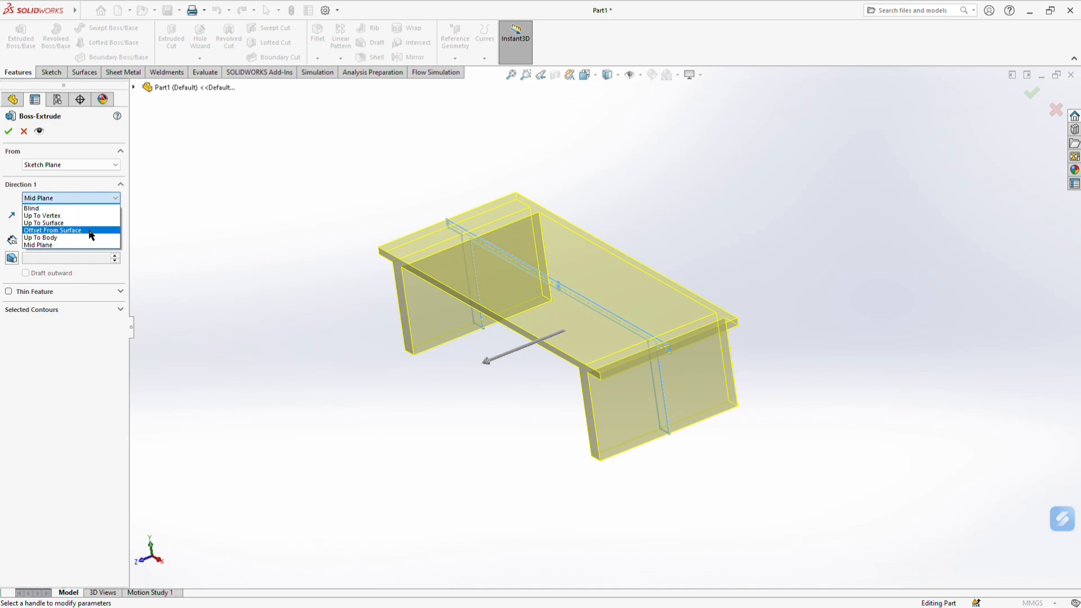
left_click(168, 208)
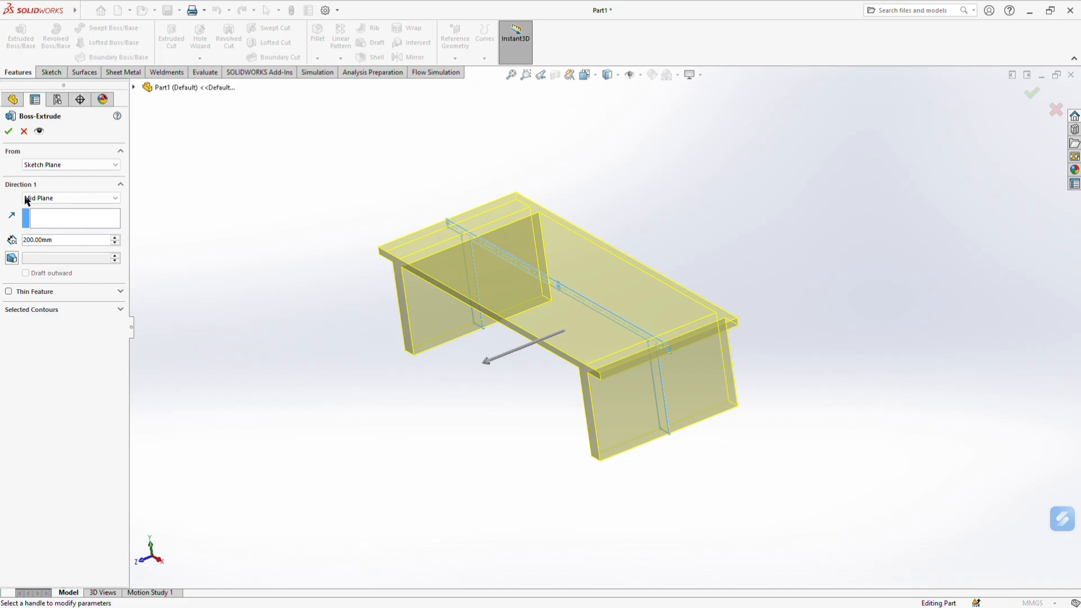
left_click(8, 131)
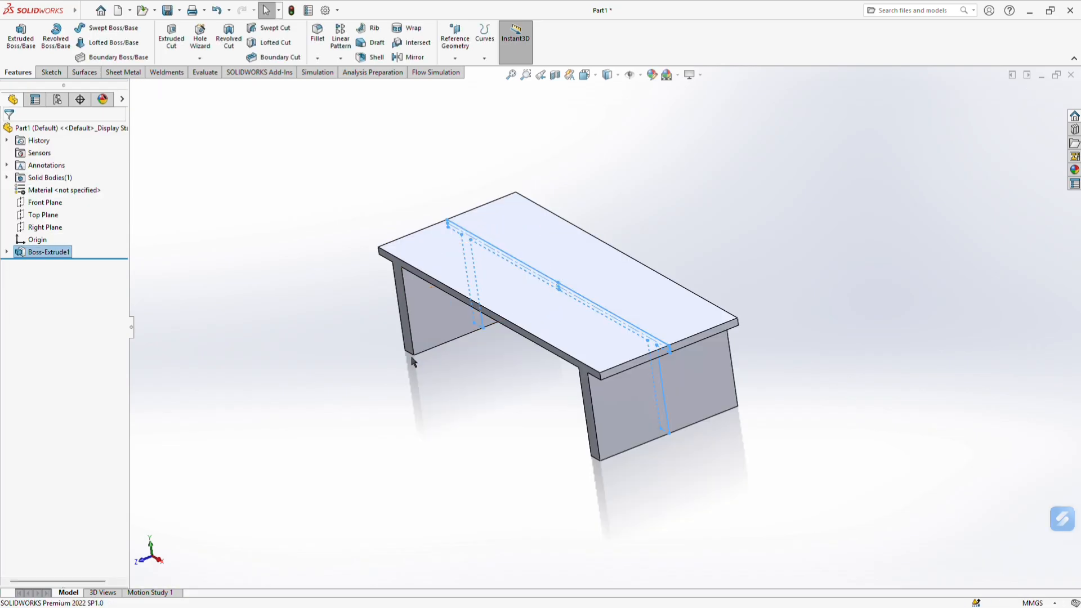
mouse_move(411, 361)
middle_mouse_down()
mouse_move(516, 367)
mouse_move(482, 403)
mouse_move(516, 343)
mouse_move(586, 365)
mouse_move(514, 393)
mouse_move(530, 364)
mouse_move(582, 363)
mouse_move(585, 388)
middle_mouse_up()
left_click(475, 365)
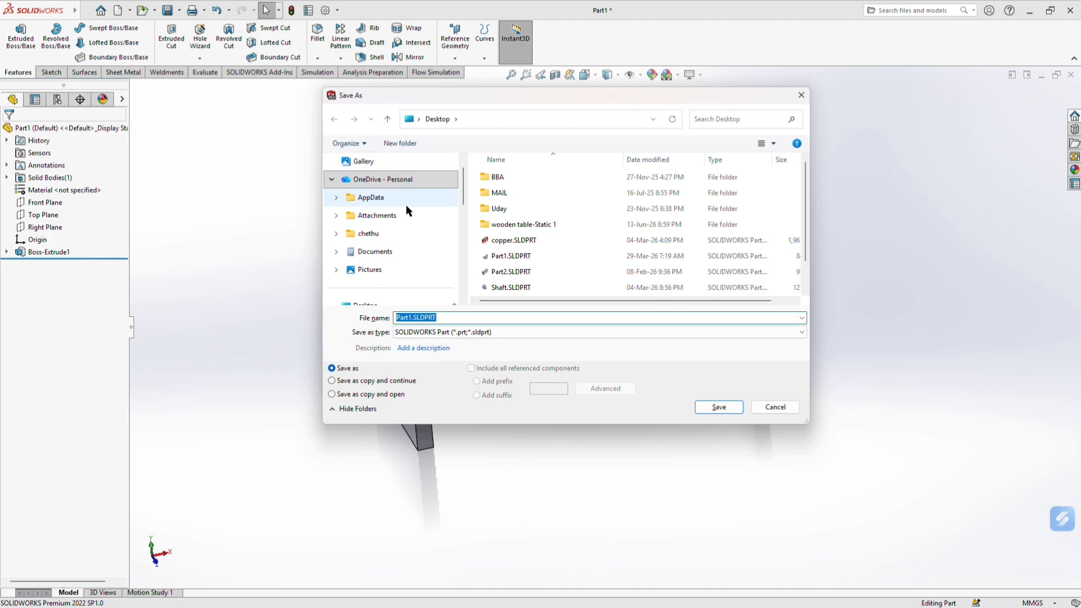
Save the part to the Desktop as wooden table.SLDPRT, replacing the existing file of that name
scroll(544, 269, "down", 1)
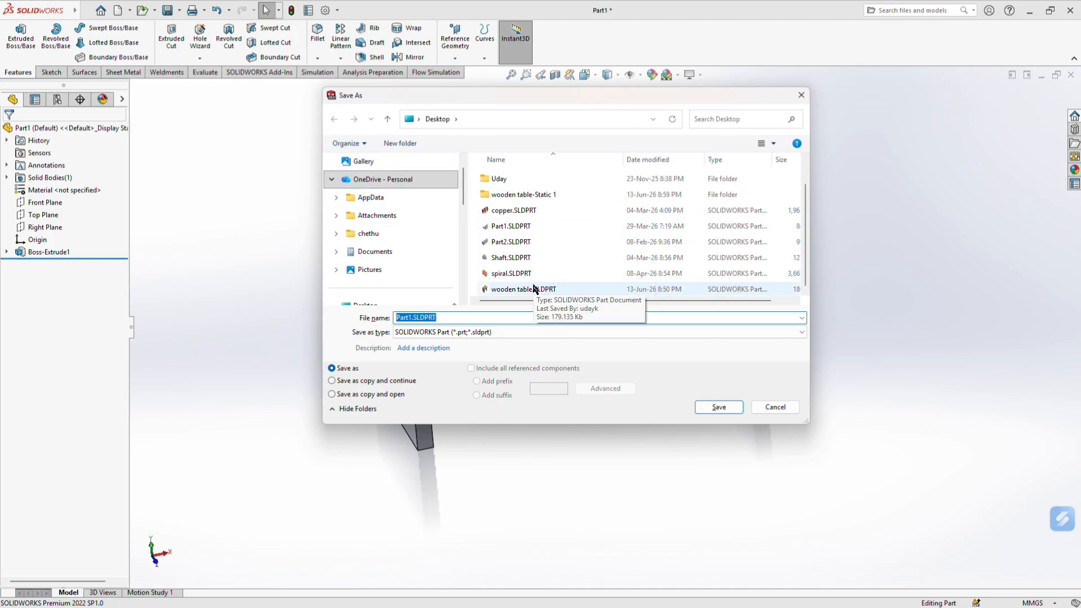
left_click(535, 289)
left_click(724, 407)
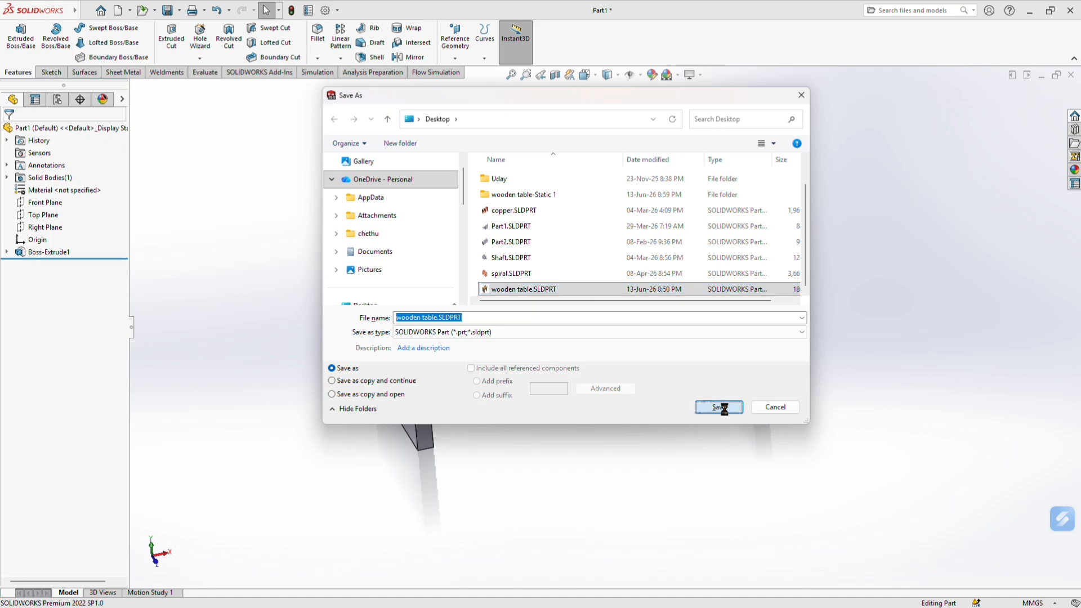
left_click(566, 309)
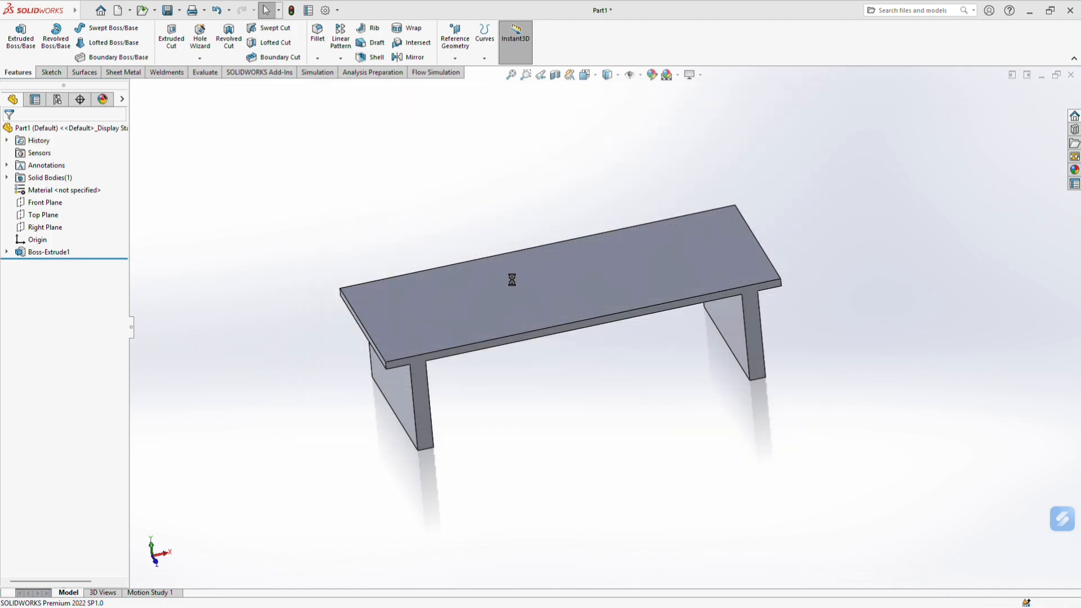
Open the material editor for the table part and move its dialog clear of the model
scroll(602, 275, "up", 3)
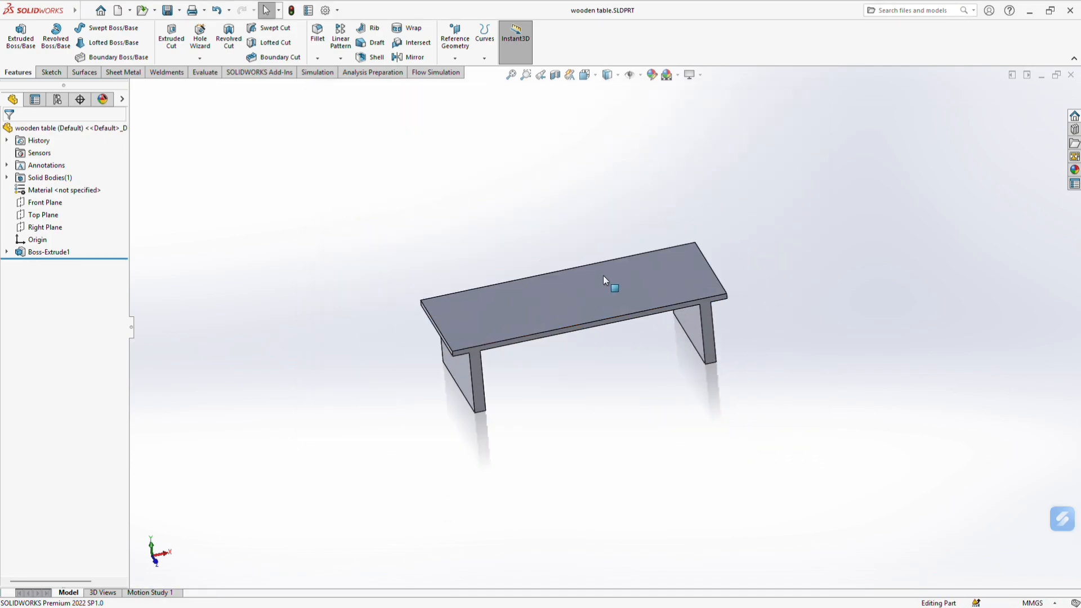
middle_click_drag(603, 275, 596, 390)
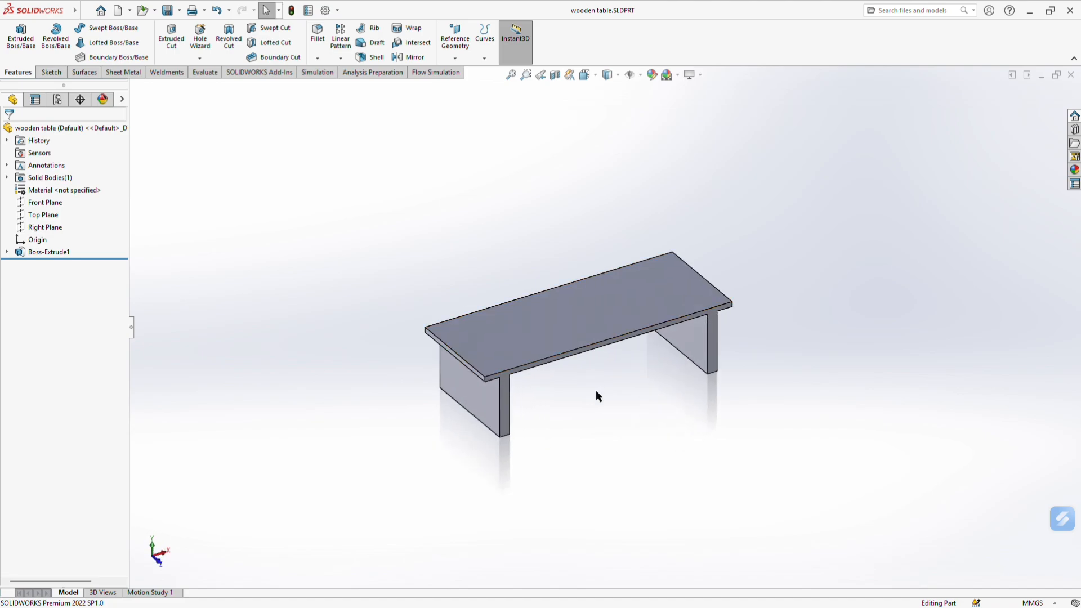
scroll(596, 391, "down", 3)
mouse_move(600, 330)
middle_mouse_down()
mouse_move(596, 302)
mouse_move(603, 336)
middle_mouse_up()
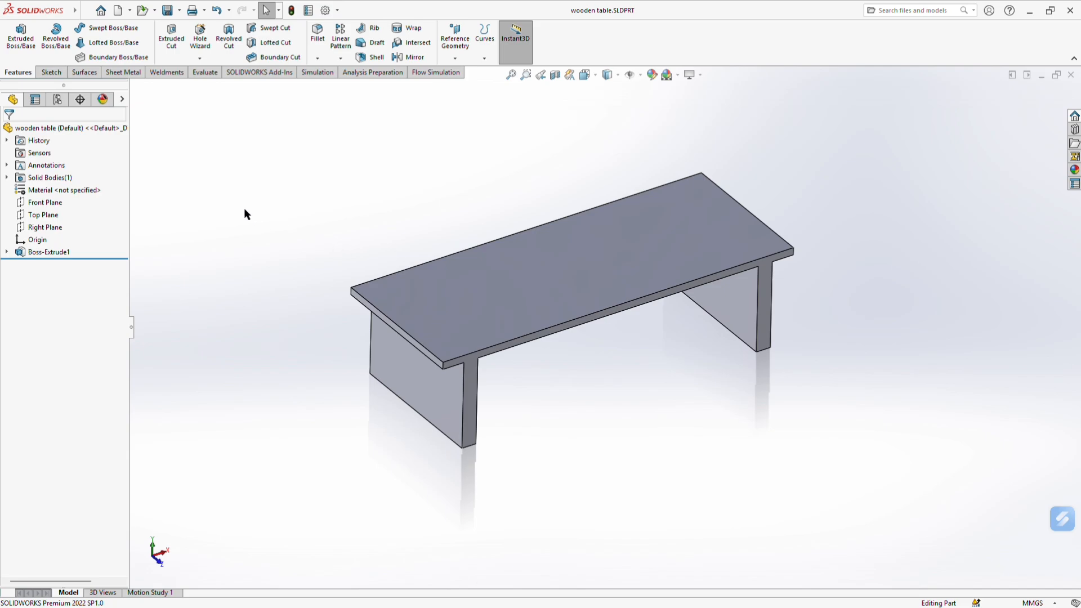
right_click(74, 196)
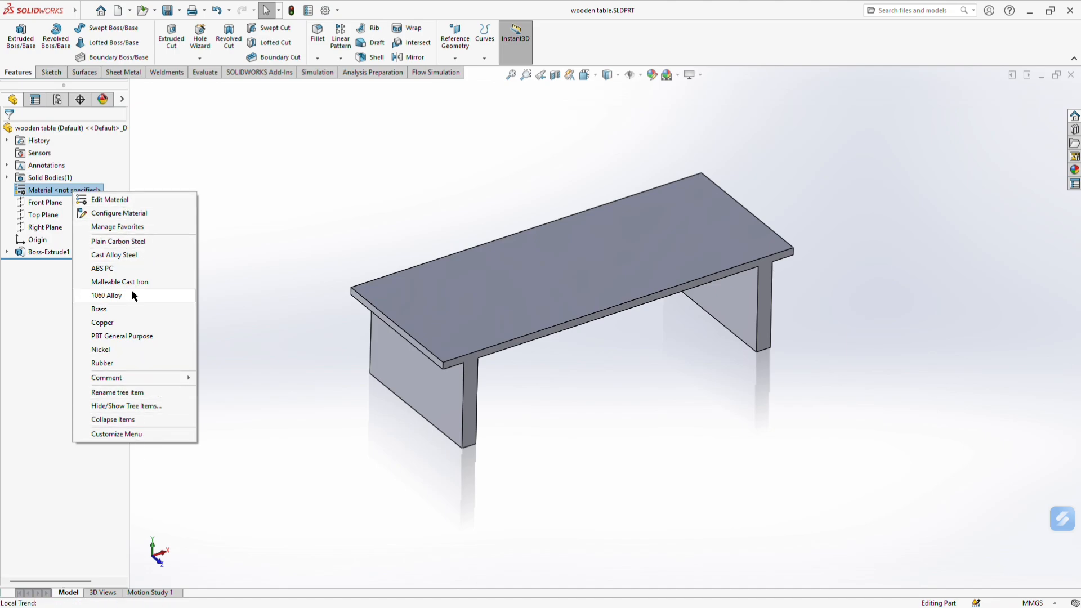
left_click(135, 199)
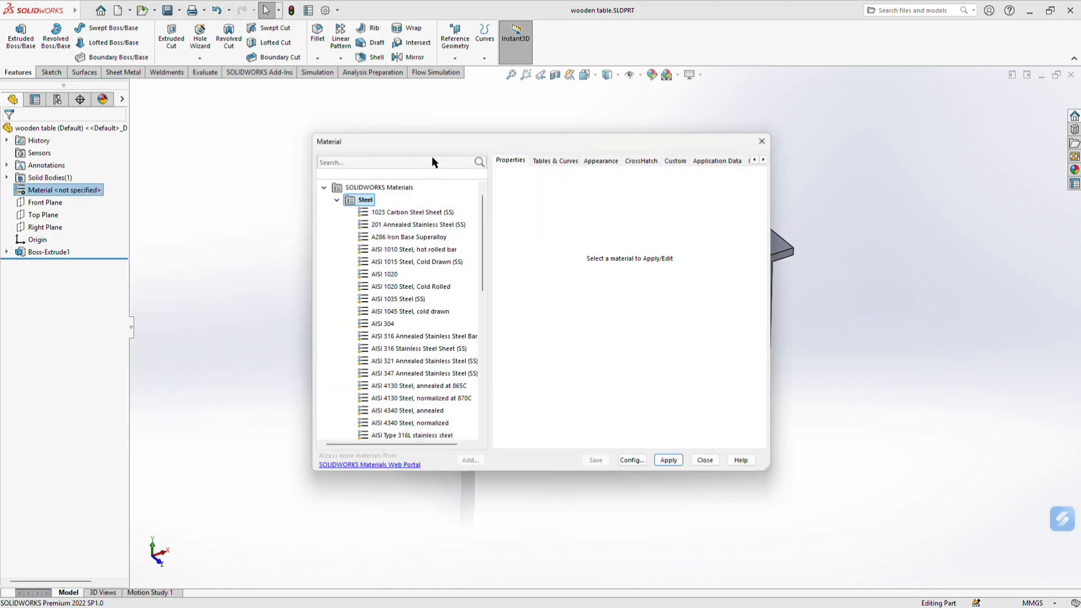
left_click_drag(432, 150, 156, 102)
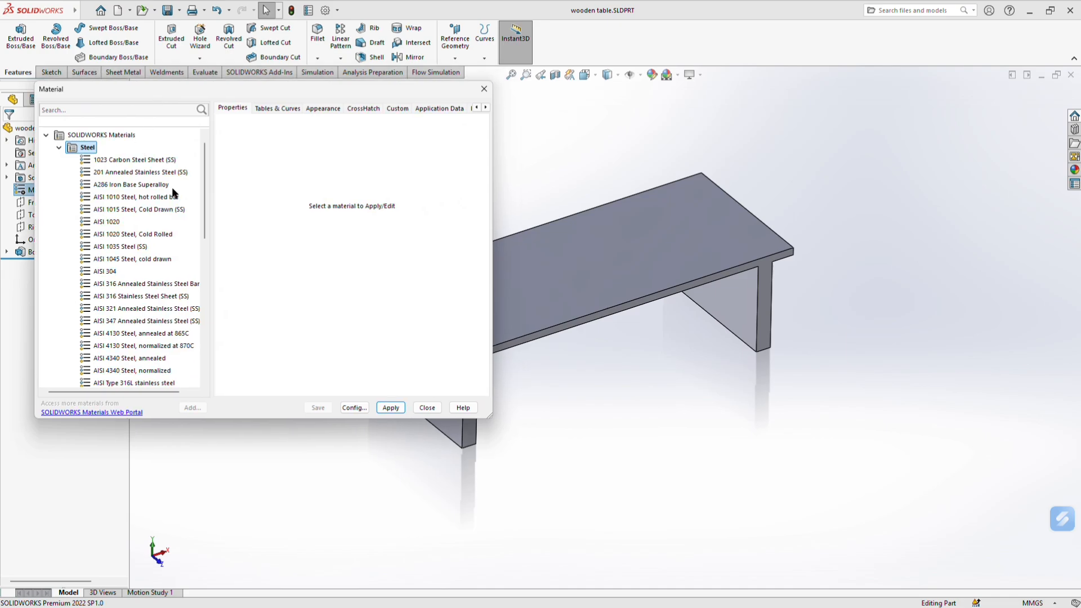
Apply Balsa from the Woods category of SOLIDWORKS Materials to the table and close the material editor
left_click(59, 147)
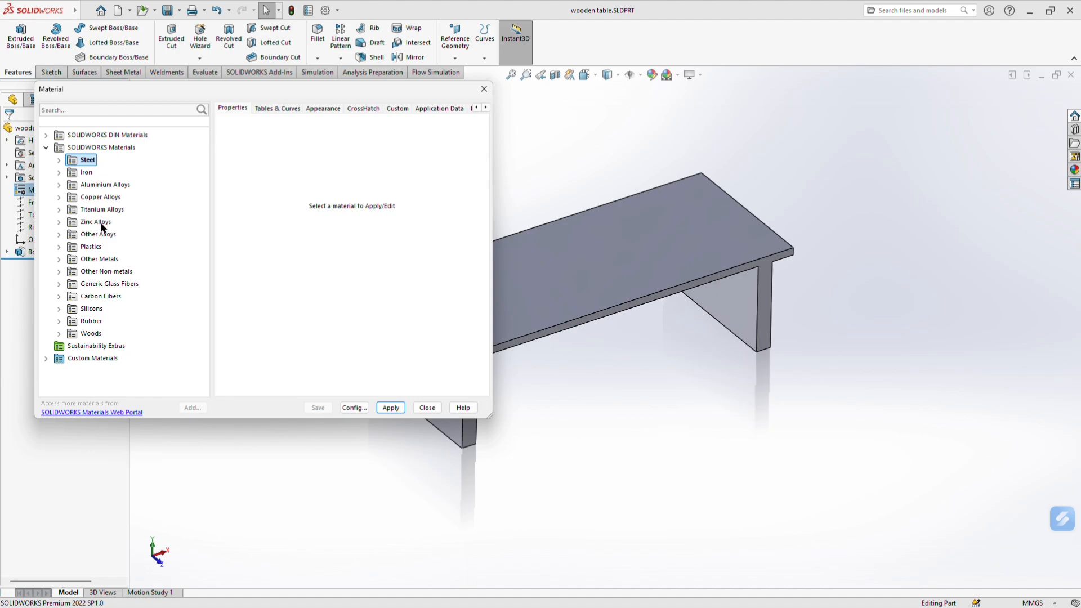
left_click(47, 359)
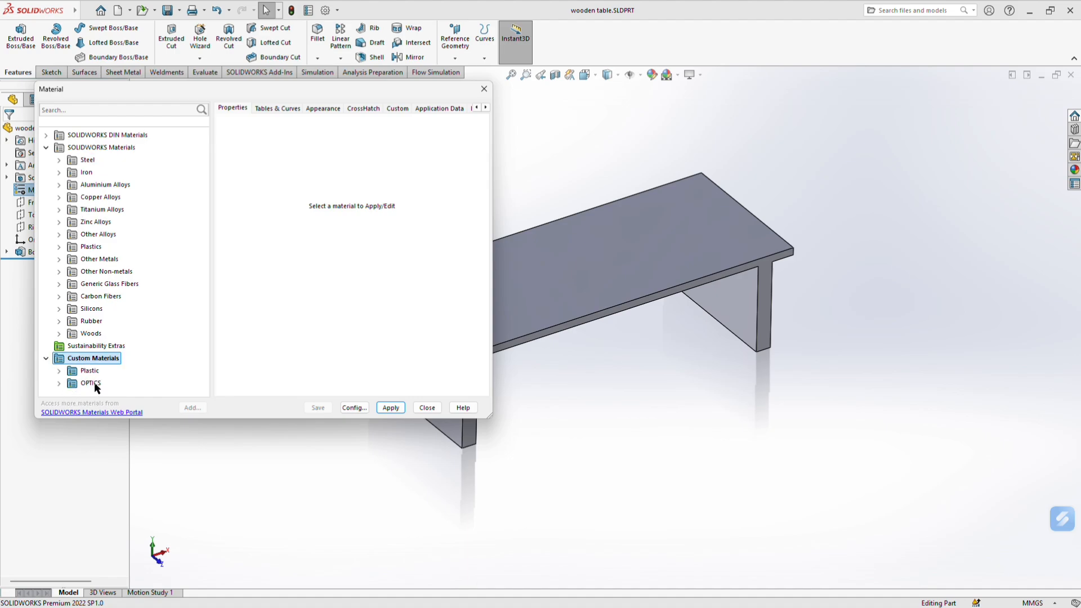
left_click(47, 359)
left_click(59, 333)
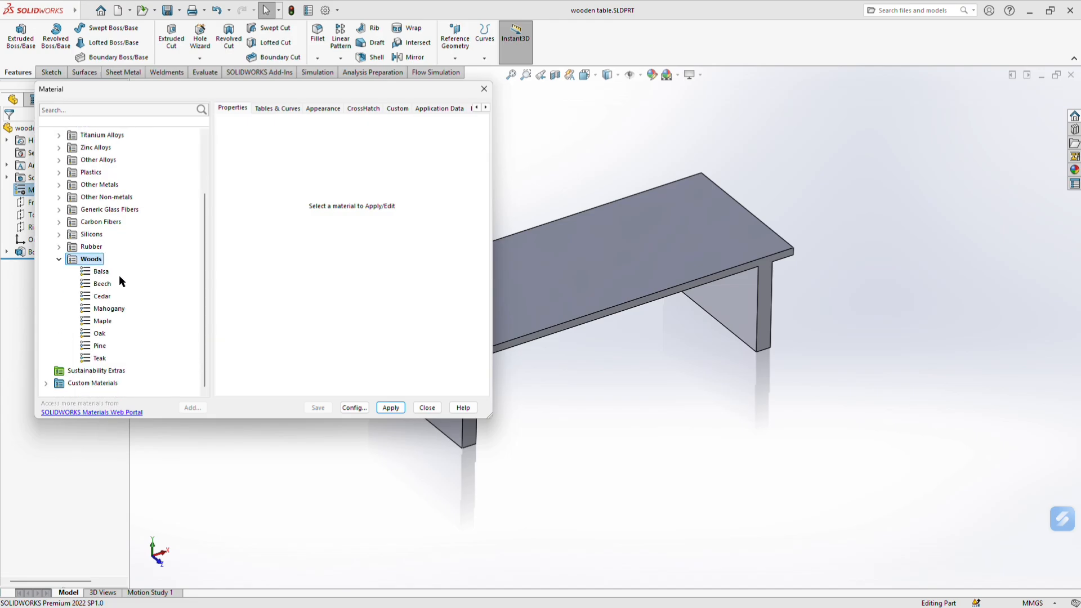
left_click(105, 273)
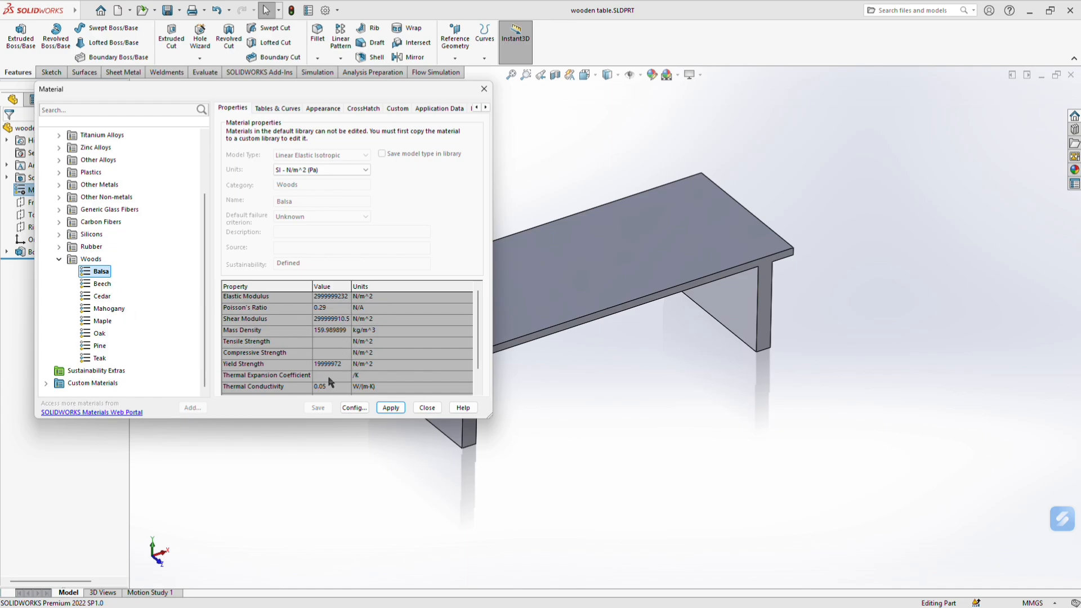
left_click(390, 408)
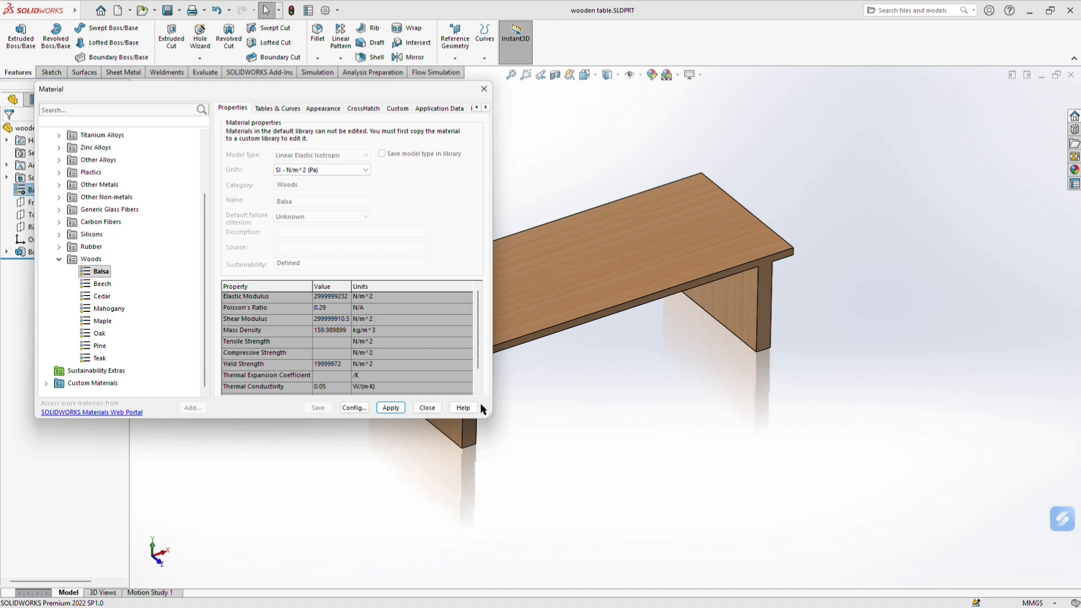
left_click(427, 407)
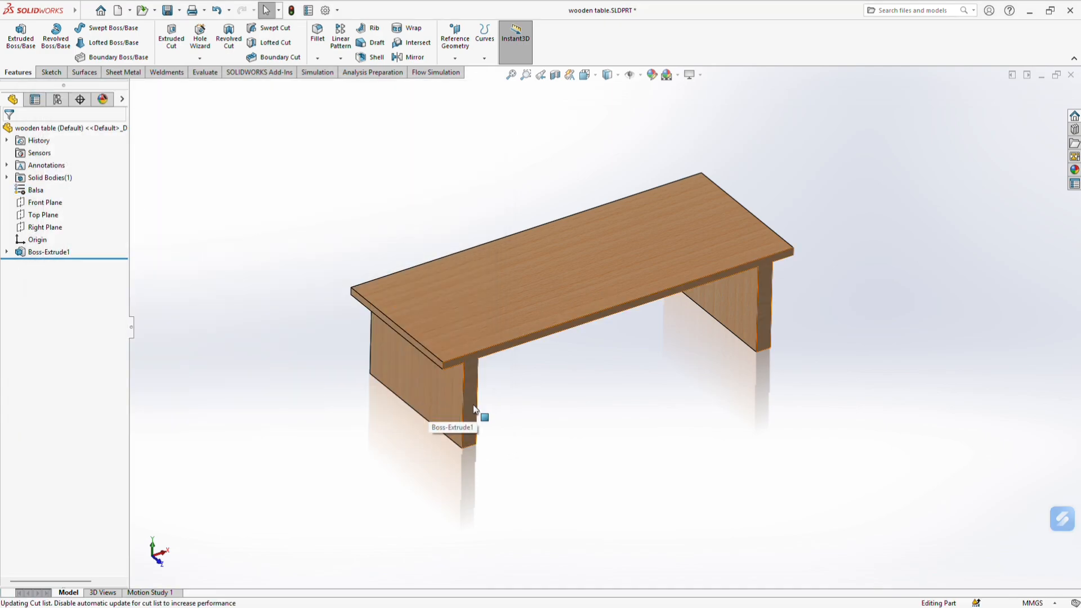
Set the table to the isometric view and save the part
middle_click_drag(578, 361, 580, 194)
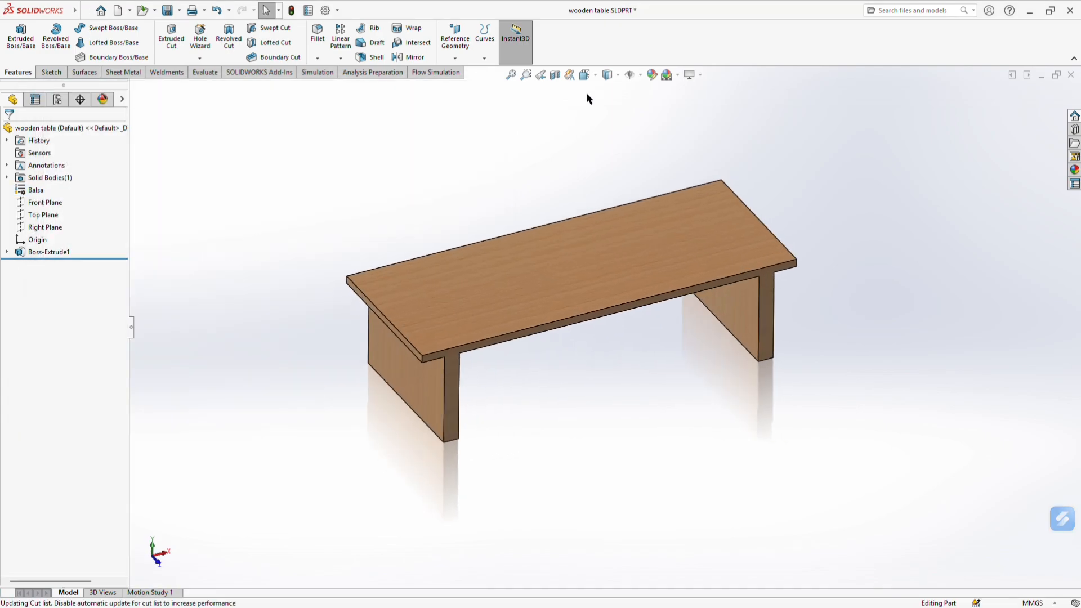
left_click(591, 77)
left_click(649, 109)
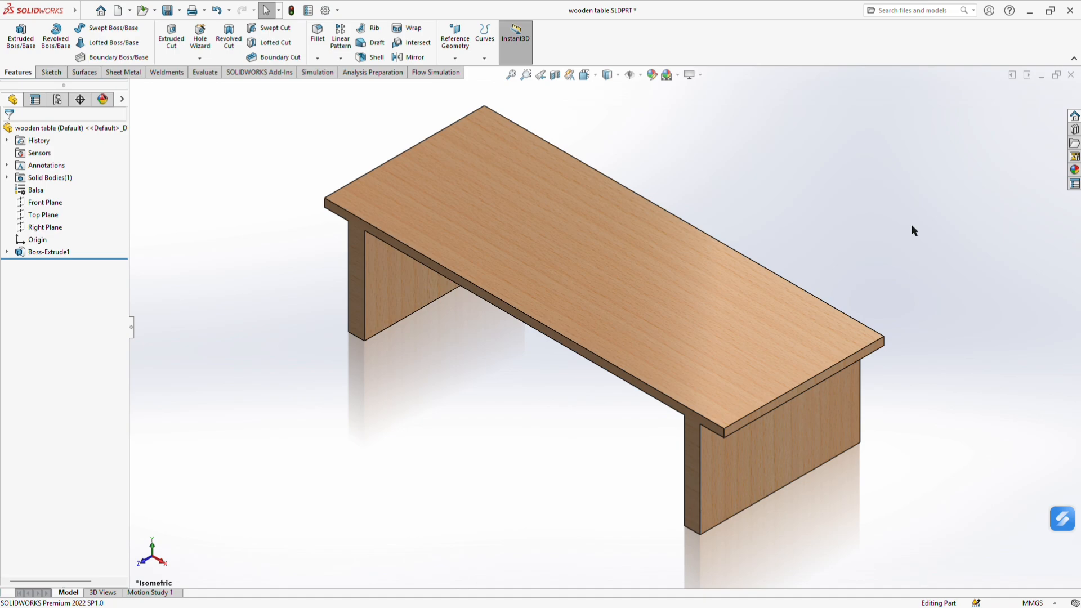
key("ctrl+s")
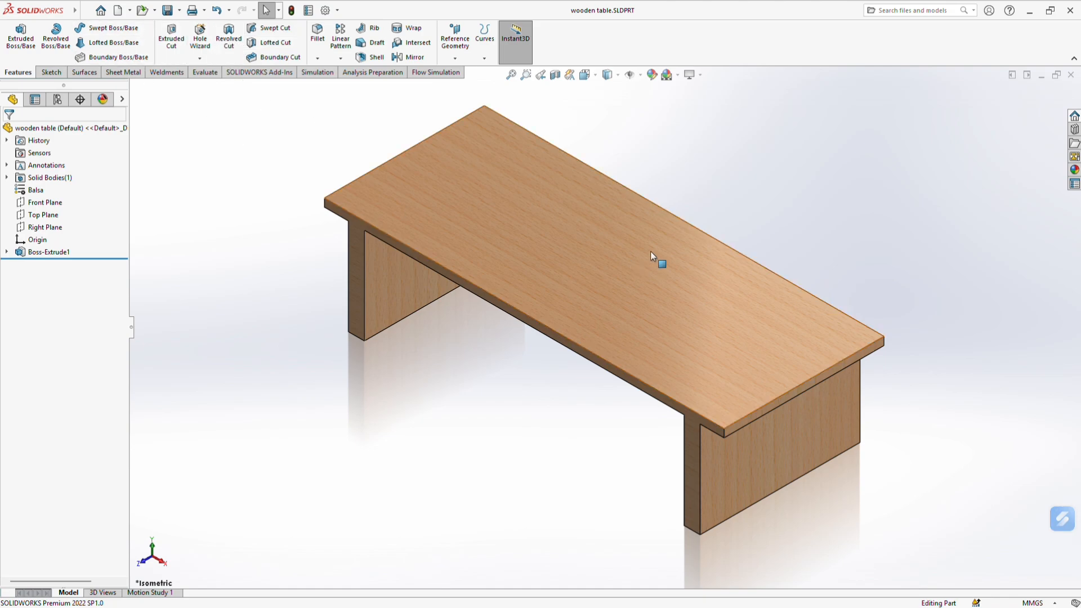
Open the choices for creating a new document from the saved table part
left_click(130, 11)
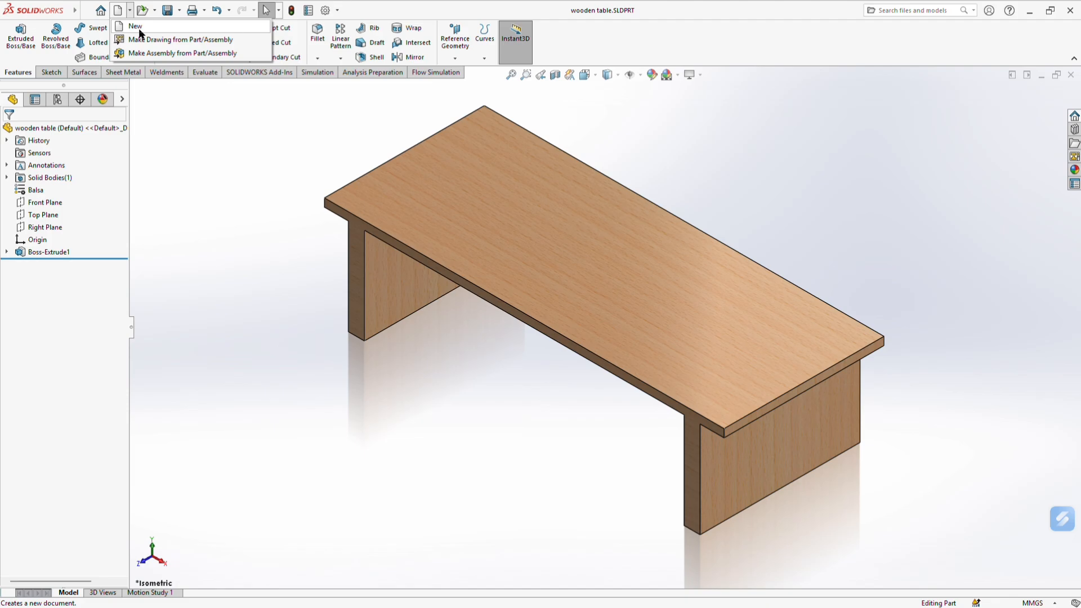